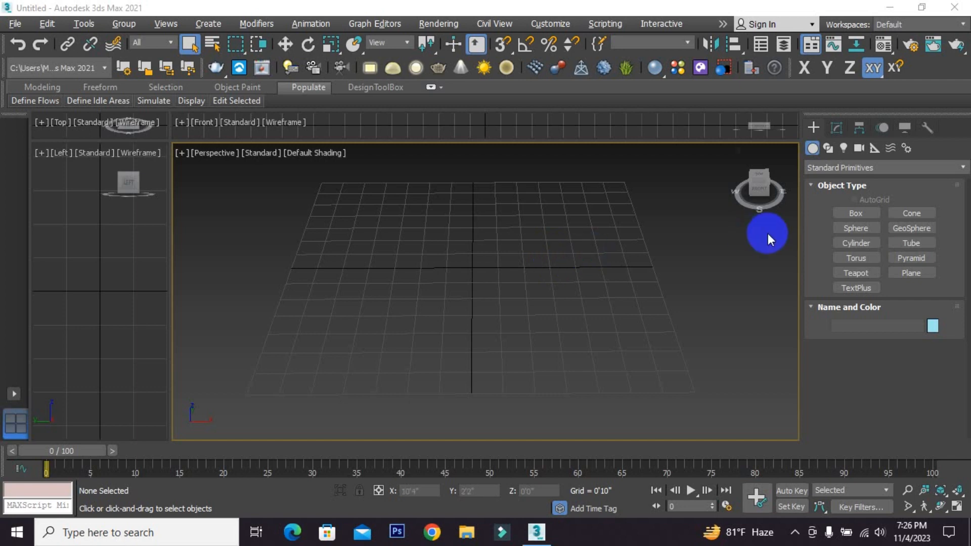
pyautogui.click(865, 213)
pyautogui.moveTo(443, 265); pyautogui.dragTo(478, 320)
pyautogui.click(490, 274)
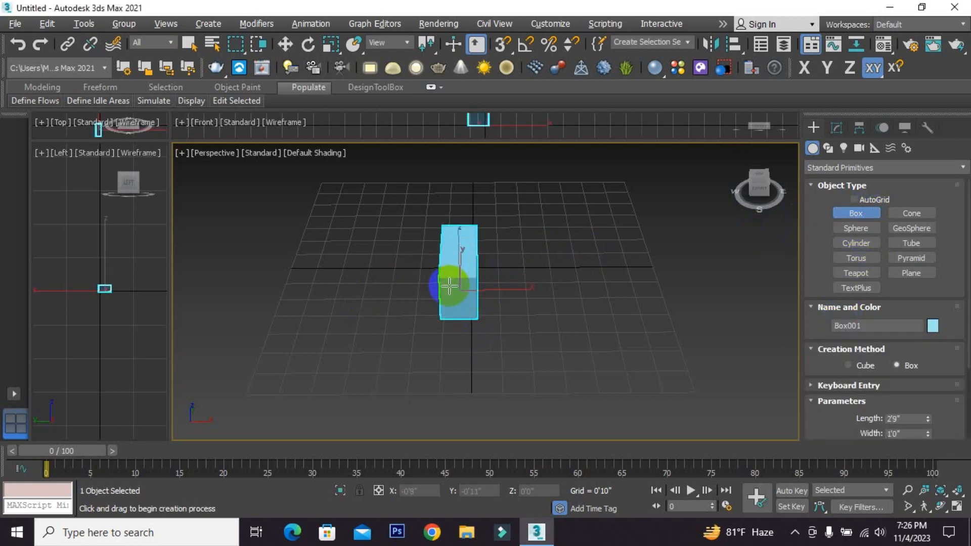
pyautogui.scroll(2, 449, 285)
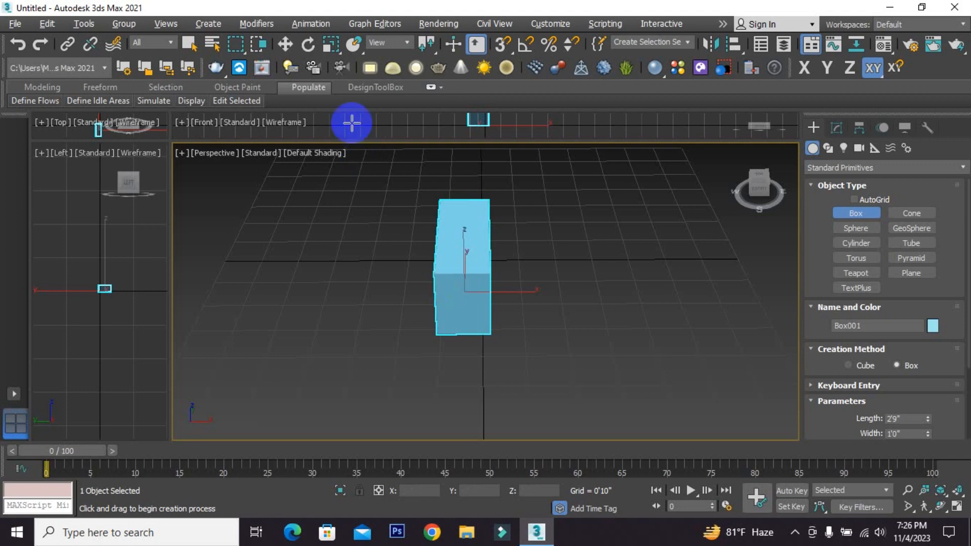
pyautogui.click(189, 44)
pyautogui.scroll(-3, 396, 269)
pyautogui.keyDown('alt'); pyautogui.moveTo(395, 268); pyautogui.dragTo(481, 283, button='middle'); pyautogui.keyUp('alt')
pyautogui.press('Delete')
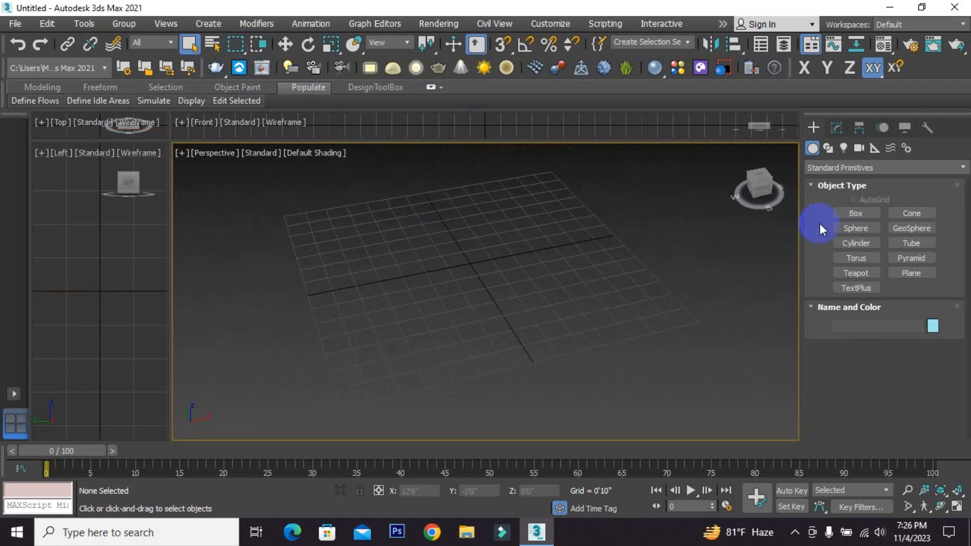
# Create a thin, flat box about 12'4" long and 12'0" wide covering the grid in the Perspective view.
pyautogui.click(856, 213)
pyautogui.moveTo(558, 171); pyautogui.dragTo(338, 410)
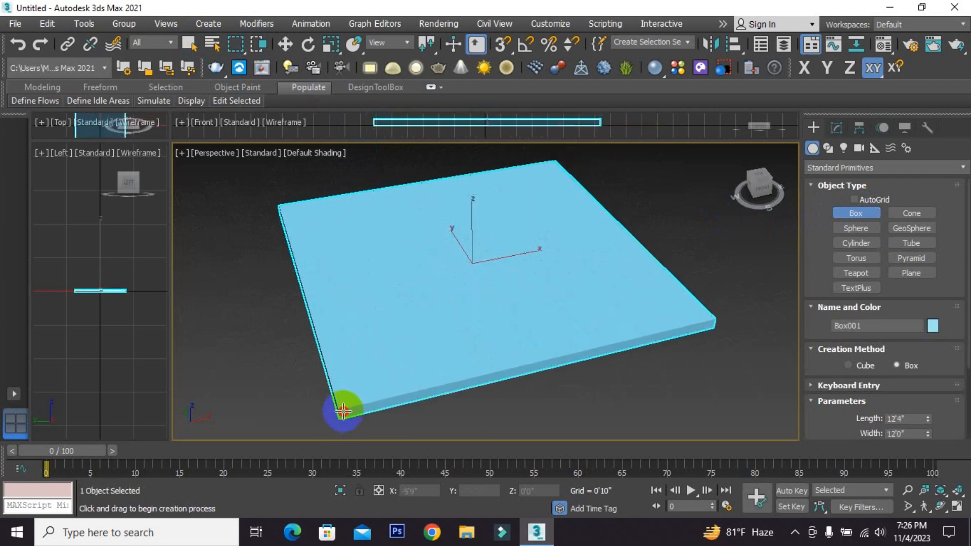
pyautogui.keyDown('alt'); pyautogui.moveTo(343, 411); pyautogui.dragTo(461, 328, button='middle'); pyautogui.keyUp('alt')
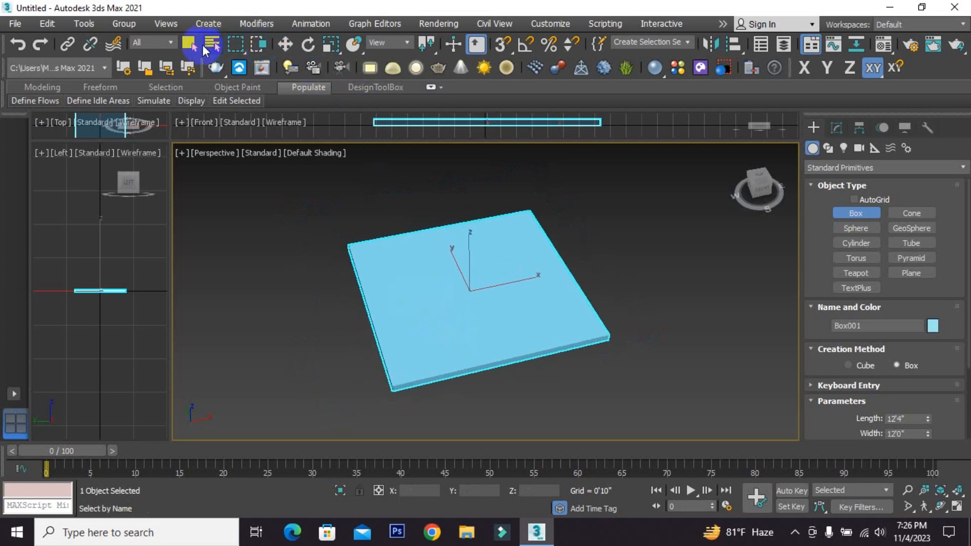
pyautogui.click(188, 44)
pyautogui.moveTo(436, 278); pyautogui.dragTo(445, 281, button='middle')
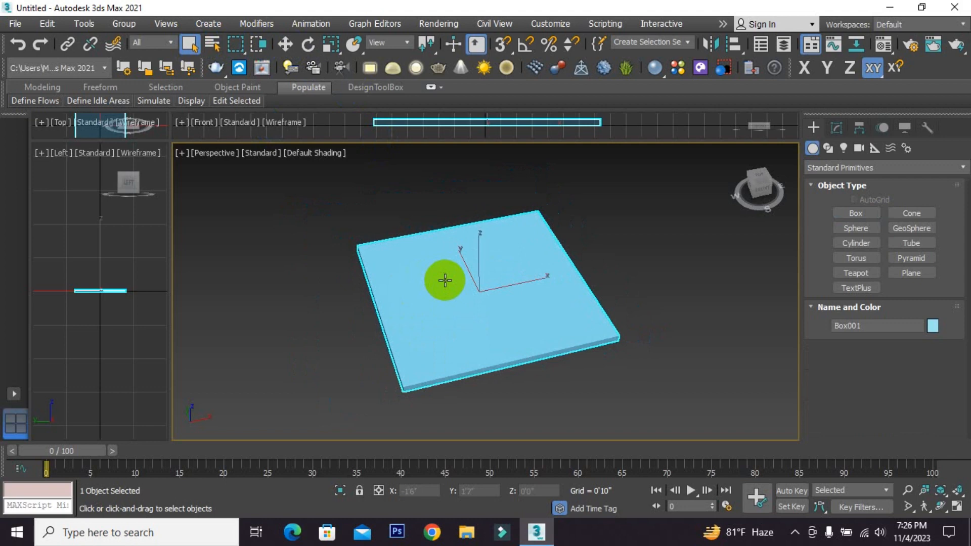
pyautogui.moveTo(480, 330); pyautogui.dragTo(474, 328, button='middle')
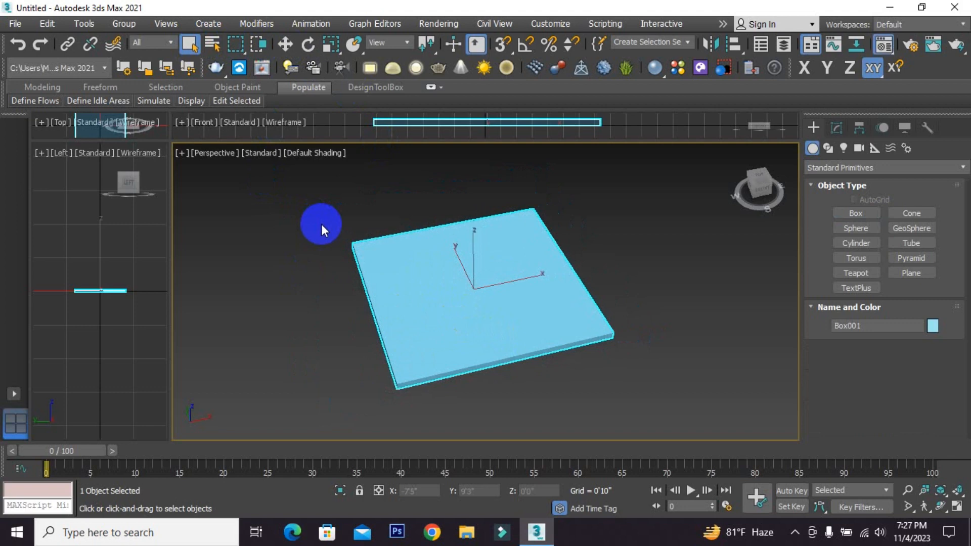
# Open the Material Editor to look at its sample slots beside the box, and close it.
pyautogui.press('m')
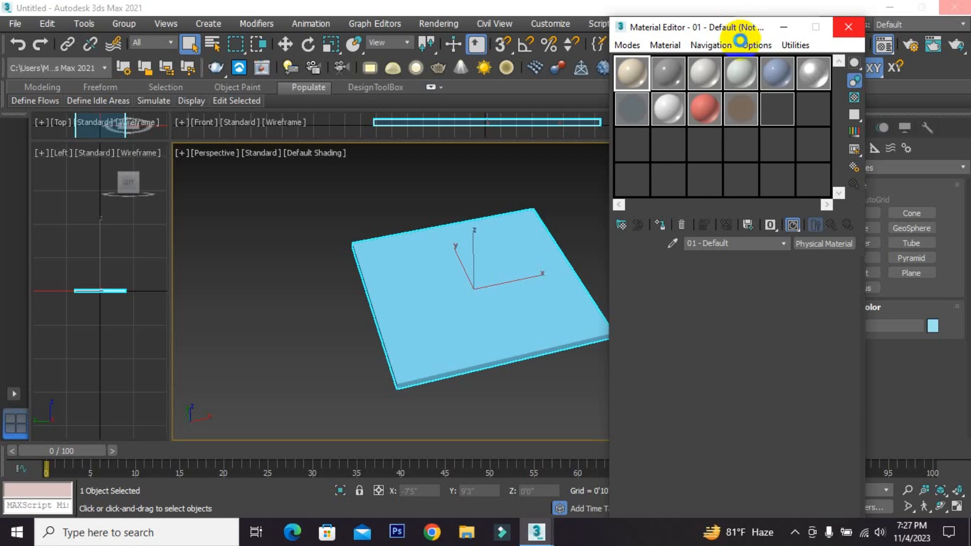
pyautogui.moveTo(715, 31); pyautogui.dragTo(177, 15)
pyautogui.moveTo(508, 186); pyautogui.dragTo(438, 175, button='middle')
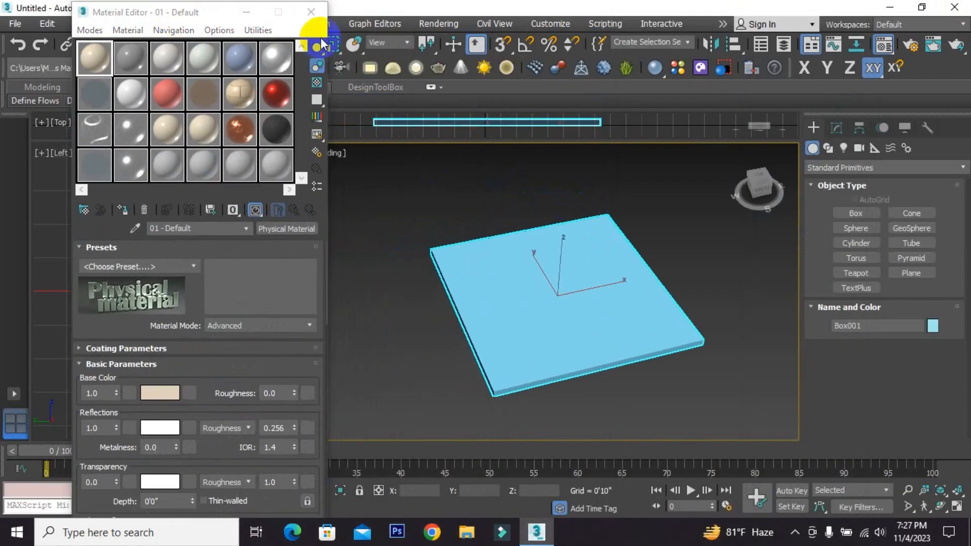
pyautogui.click(312, 12)
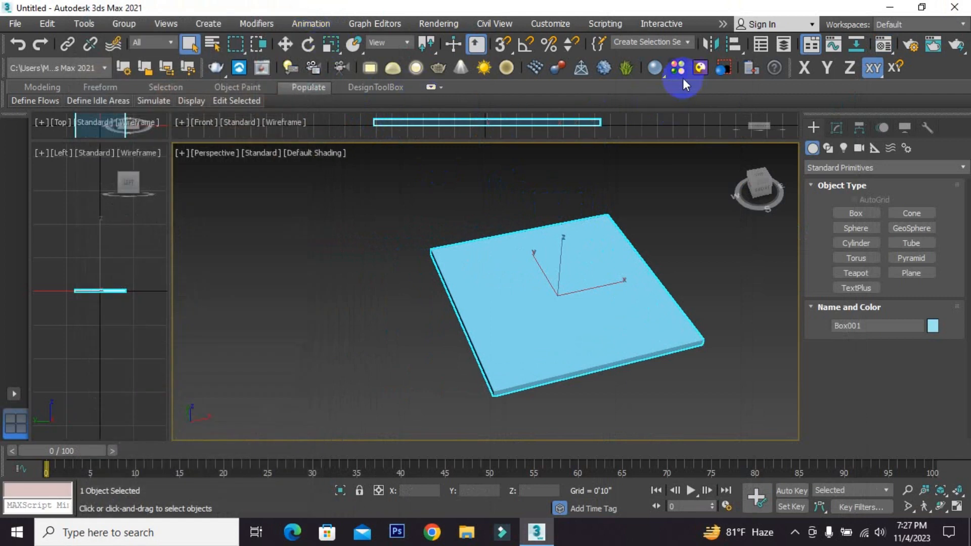
# Hide the V-Ray Toolbar and show it again.
pyautogui.rightClick(2, 63)
pyautogui.press('Escape')
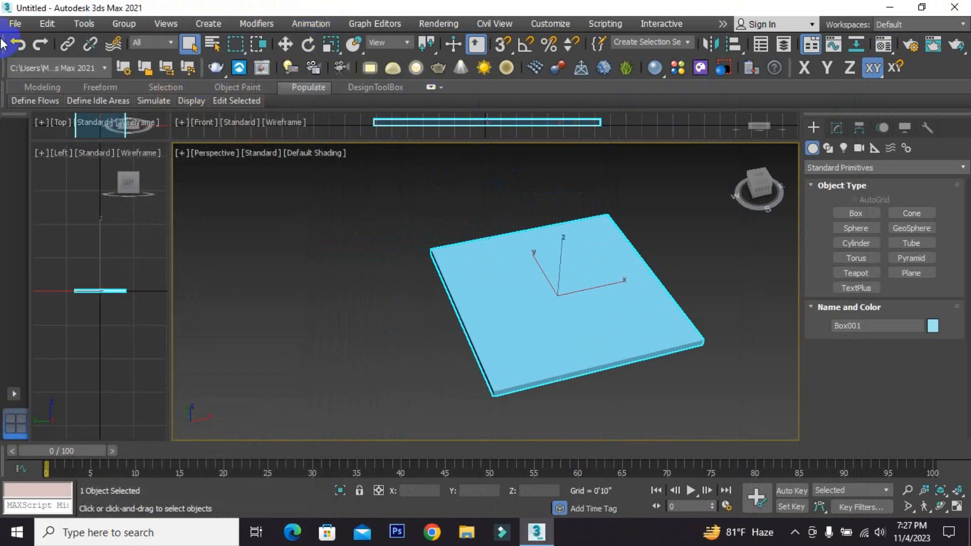
pyautogui.rightClick(2, 71)
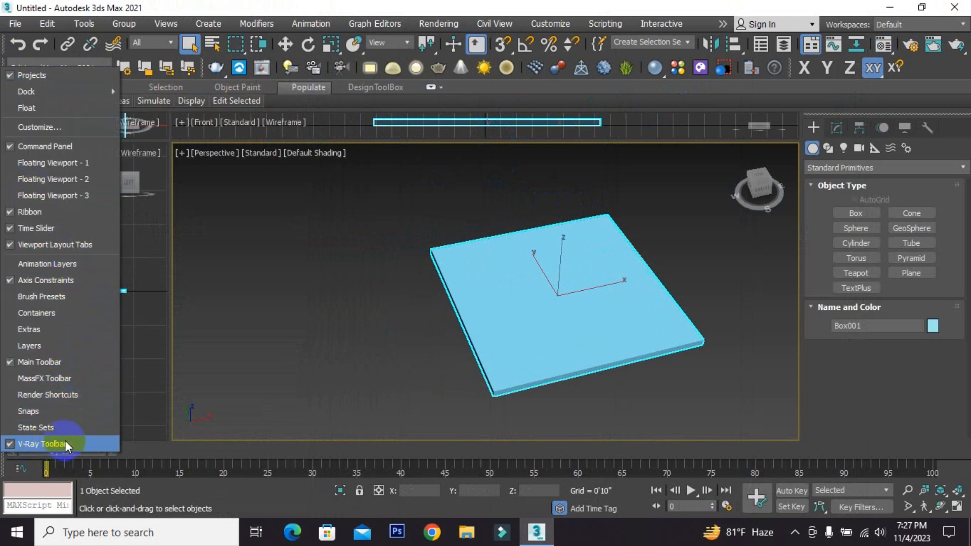
pyautogui.click(28, 443)
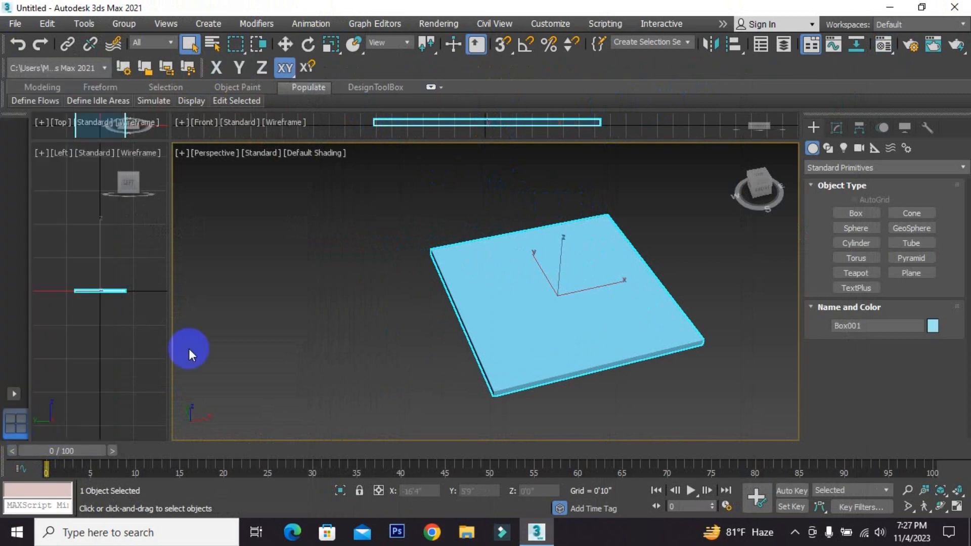
pyautogui.rightClick(3, 66)
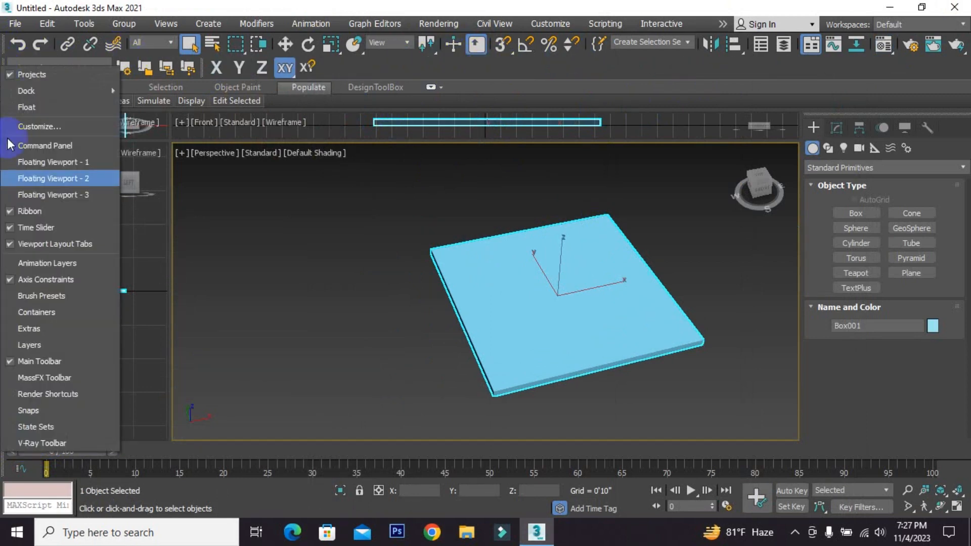
pyautogui.click(56, 443)
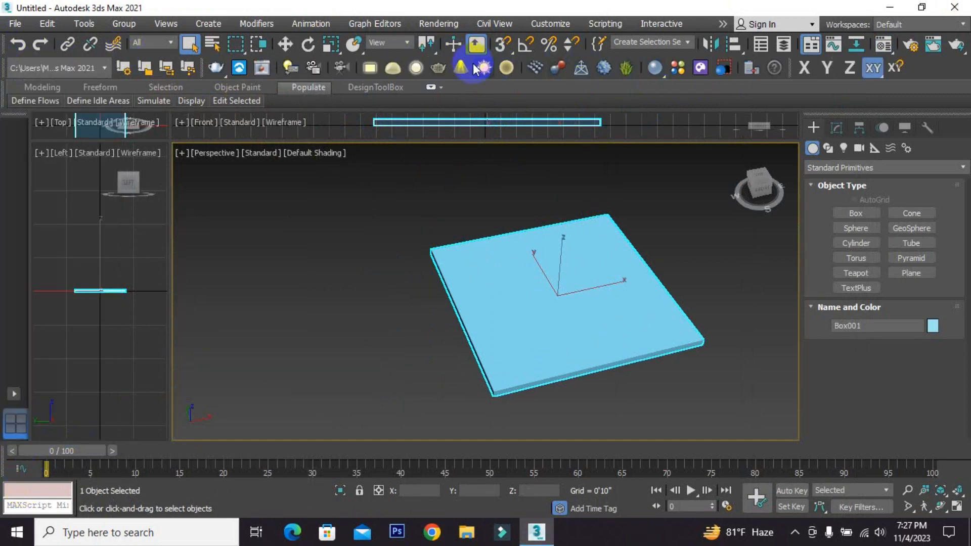
# Open the V-Ray Material Library Browser, dismiss the extra pop-up window, and arrange the browser so the box stays in view.
pyautogui.click(678, 67)
pyautogui.click(555, 319)
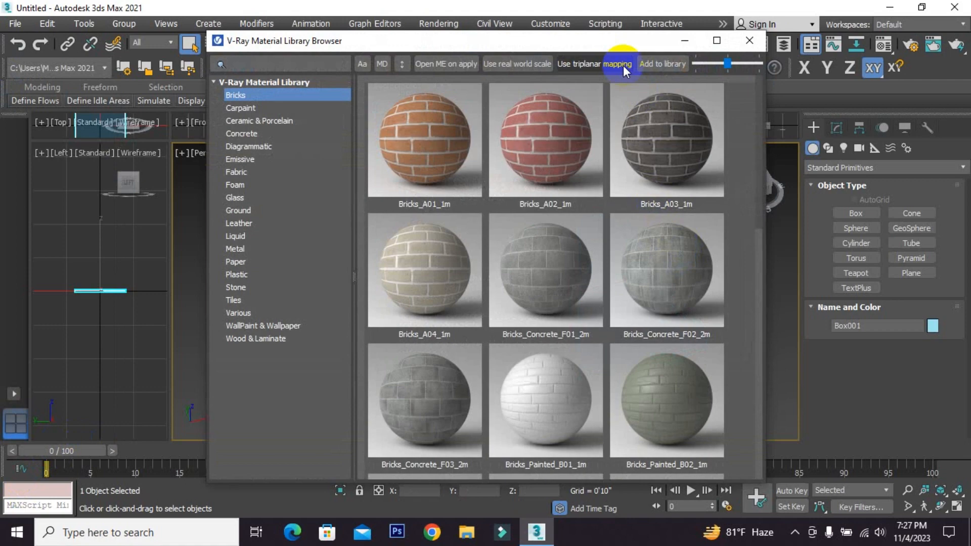
pyautogui.moveTo(618, 48); pyautogui.dragTo(386, 75)
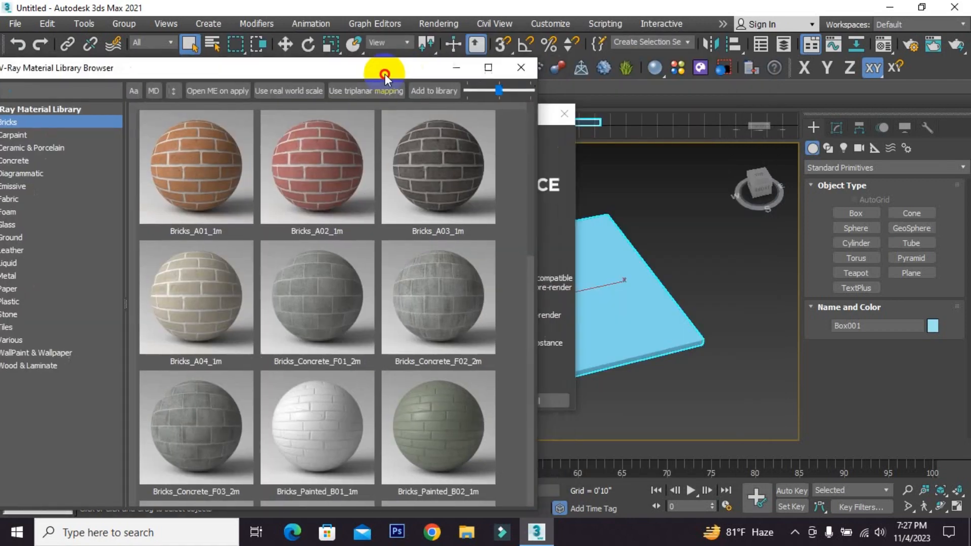
pyautogui.click(565, 117)
pyautogui.moveTo(299, 63); pyautogui.dragTo(363, 34)
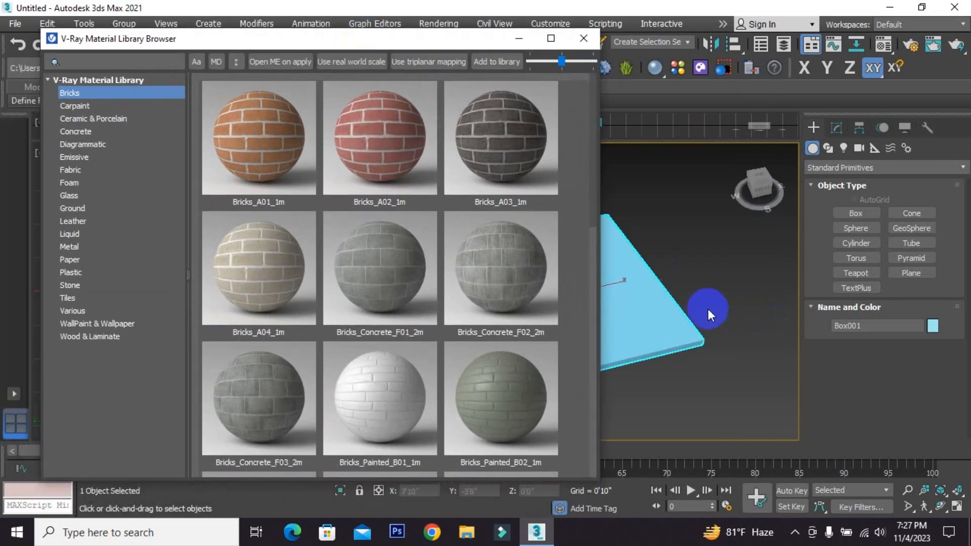
pyautogui.scroll(-3, 708, 308)
pyautogui.moveTo(665, 313); pyautogui.dragTo(713, 323, button='middle')
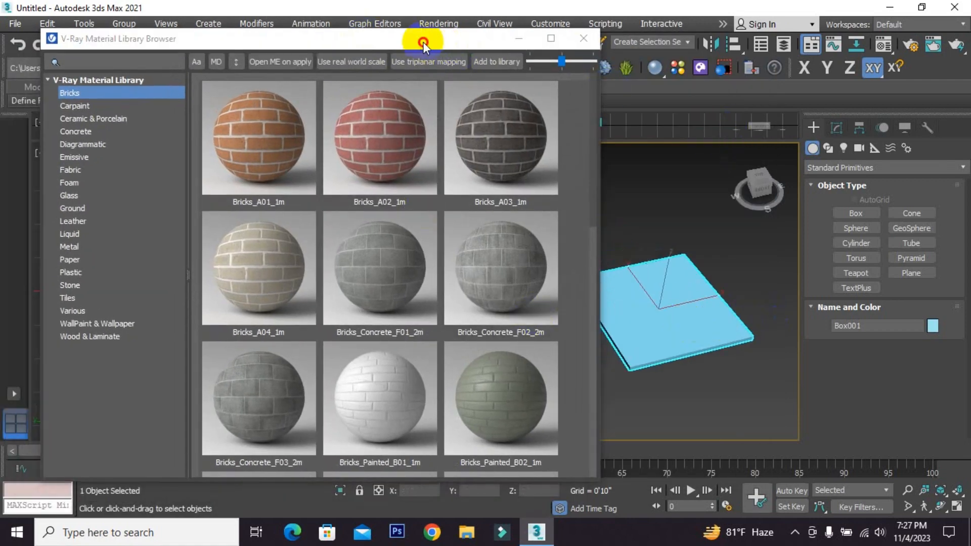
pyautogui.moveTo(423, 44)
pyautogui.mouseDown()
pyautogui.moveTo(436, 58)
pyautogui.moveTo(440, 41)
pyautogui.mouseUp()
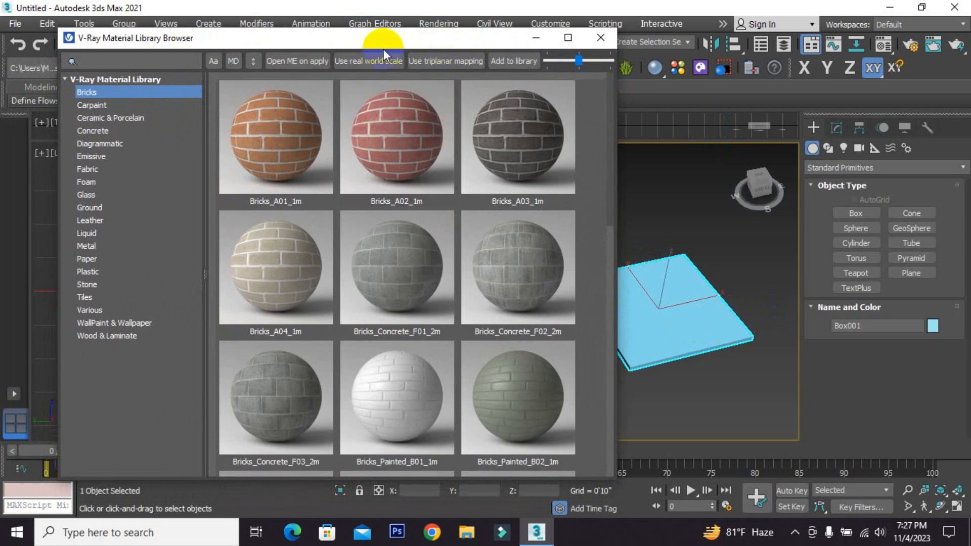
pyautogui.moveTo(383, 50); pyautogui.dragTo(372, 57)
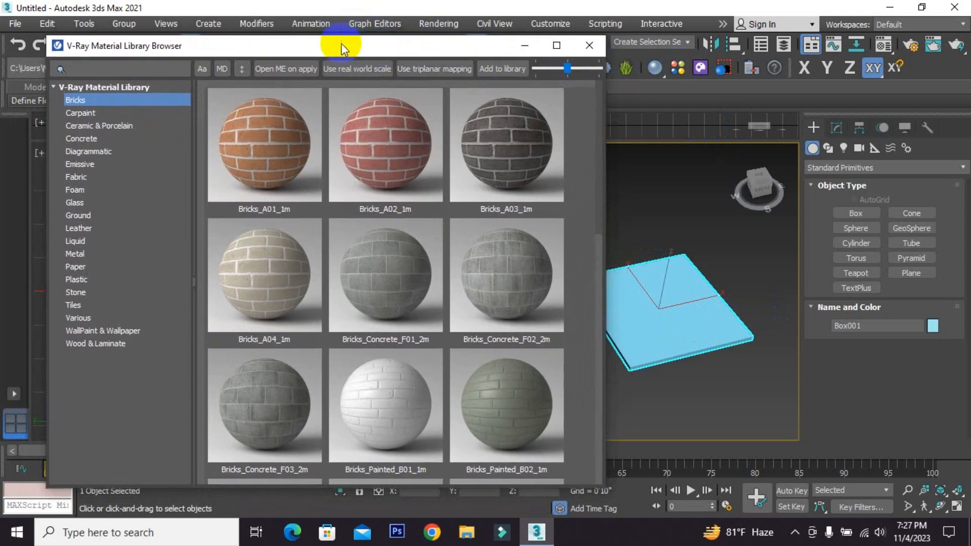
# Look through the Ceramic & Porcelain and Leather materials in the V-Ray library, and close the browser.
pyautogui.click(121, 125)
pyautogui.click(120, 228)
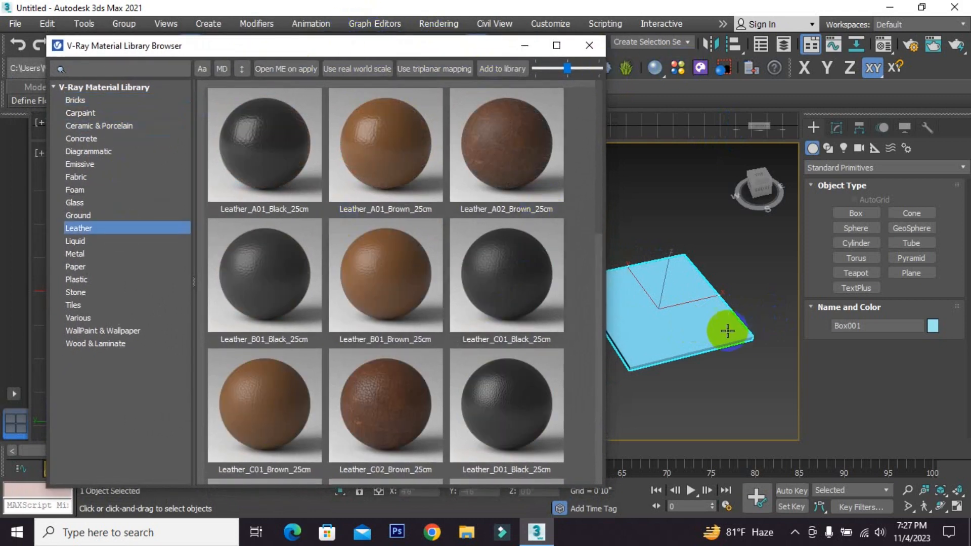
pyautogui.moveTo(728, 330); pyautogui.dragTo(682, 321)
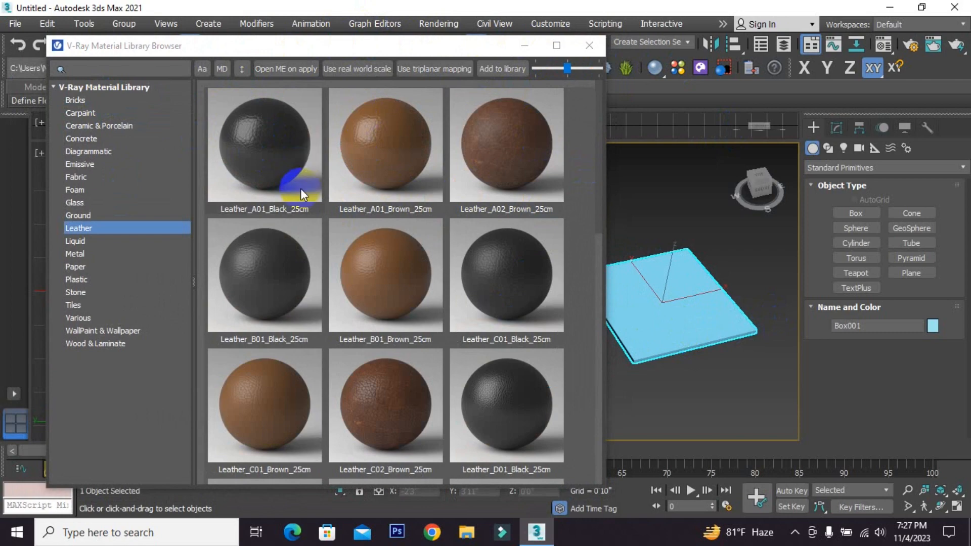
pyautogui.click(589, 45)
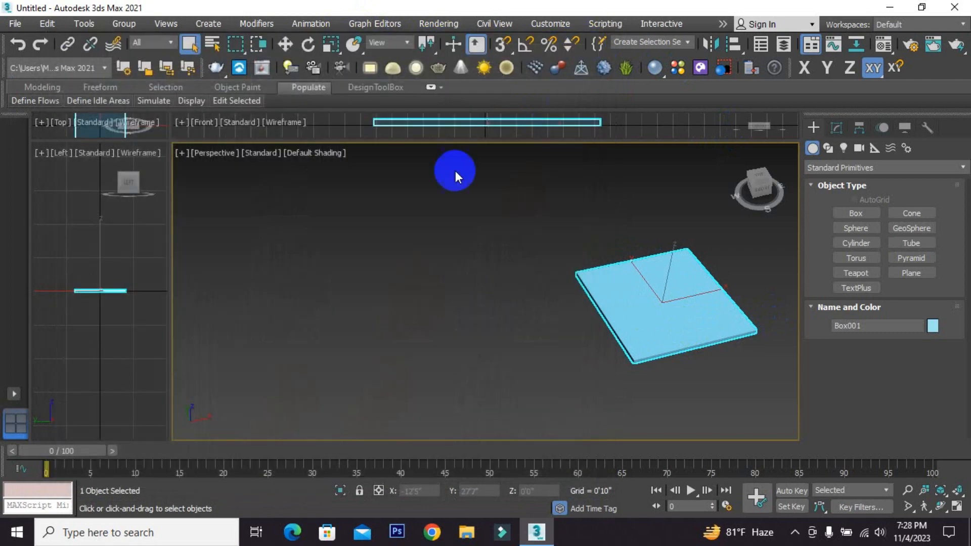
# Open the Material Editor and the V-Ray Material Library Browser, and examine the Diagrammatic and Metal materials.
pyautogui.press('m')
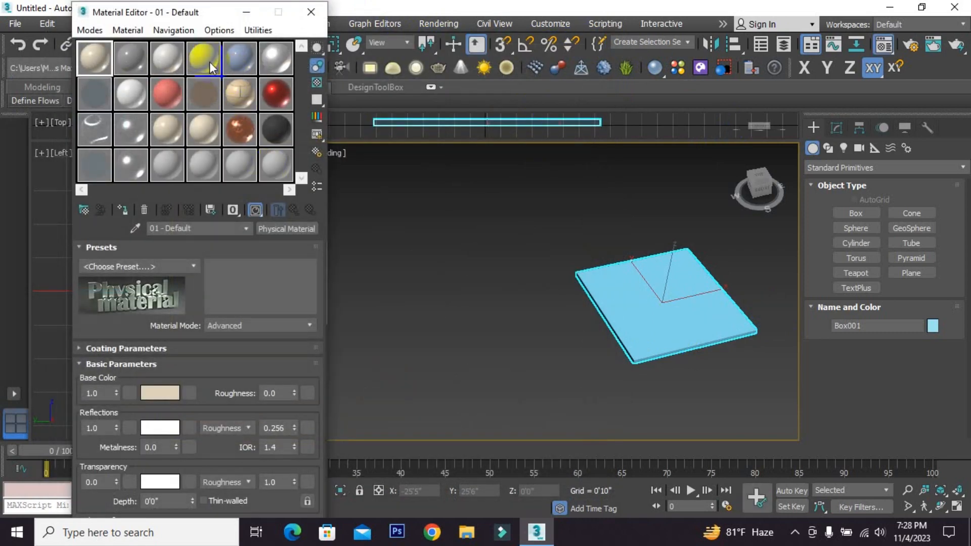
pyautogui.moveTo(183, 16)
pyautogui.mouseDown()
pyautogui.moveTo(231, 30)
pyautogui.moveTo(184, 25)
pyautogui.mouseUp()
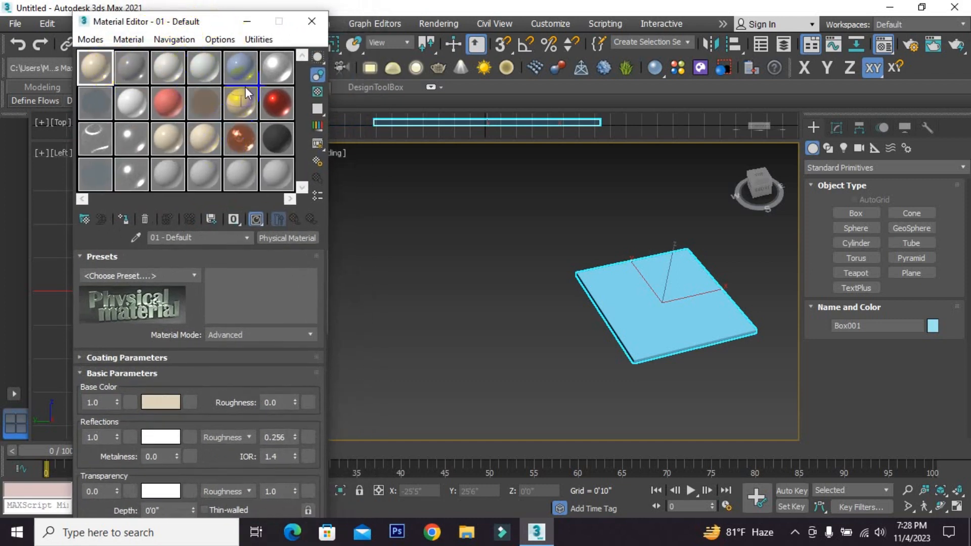
pyautogui.click(678, 68)
pyautogui.click(88, 151)
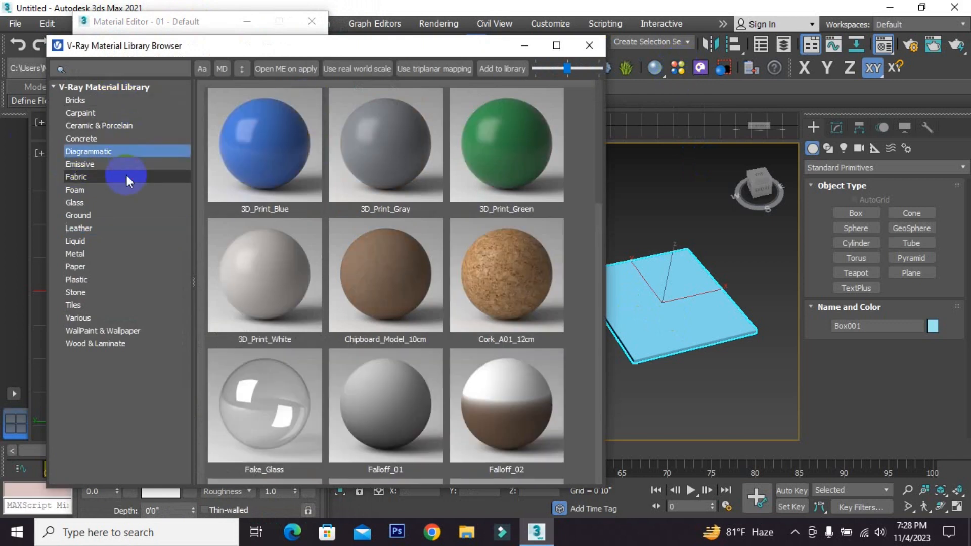
pyautogui.click(75, 254)
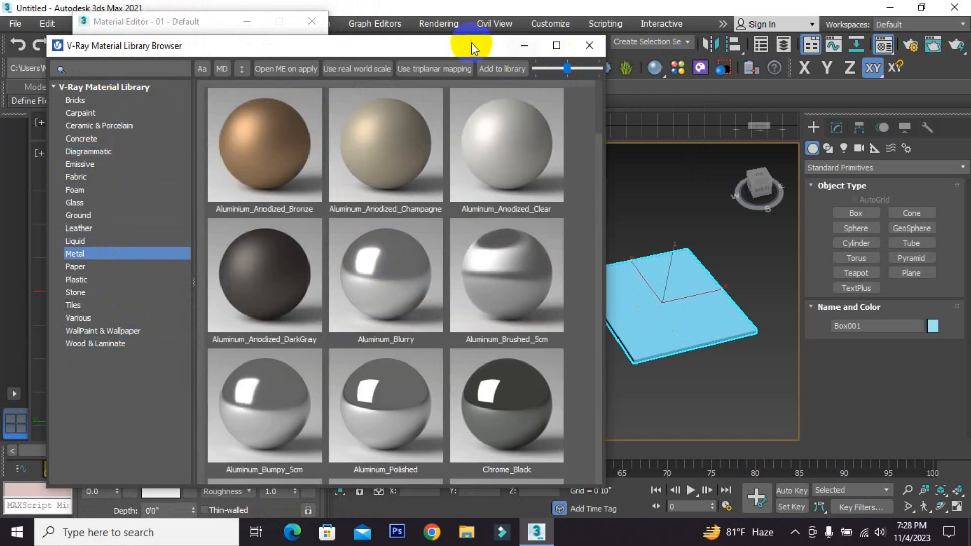
pyautogui.moveTo(472, 45); pyautogui.dragTo(483, 53)
pyautogui.moveTo(291, 62); pyautogui.dragTo(256, 27)
pyautogui.scroll(2, 643, 288)
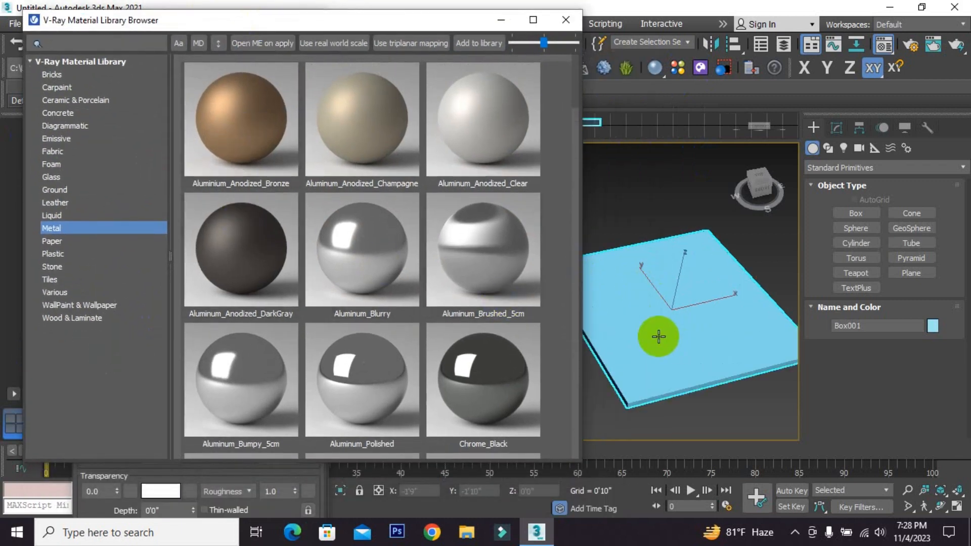
pyautogui.moveTo(656, 336); pyautogui.dragTo(668, 327, button='middle')
# Apply the D_Wide_250cm laminate flooring material from the Wood & Laminate category to the box, and close the library browser.
pyautogui.click(91, 319)
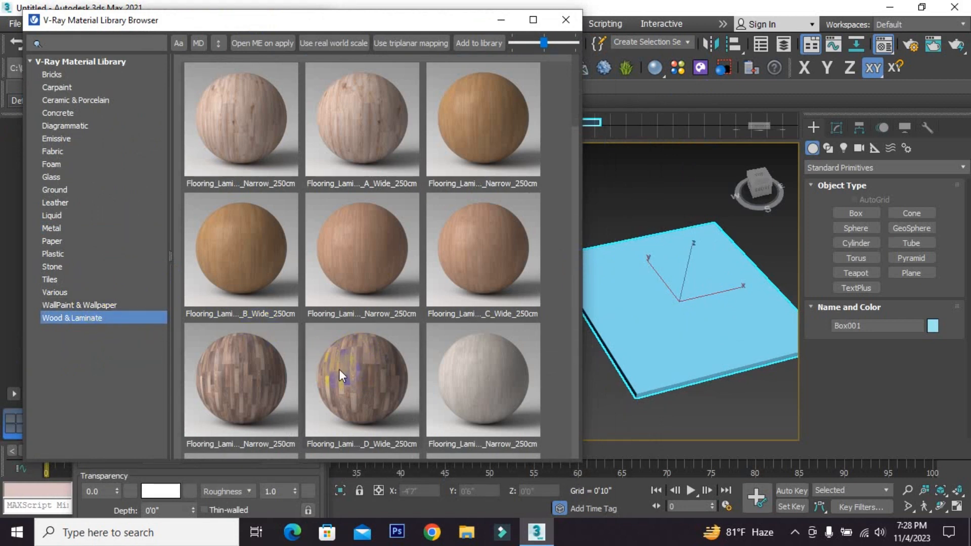
pyautogui.moveTo(338, 369); pyautogui.dragTo(497, 389)
pyautogui.moveTo(647, 350); pyautogui.dragTo(647, 350)
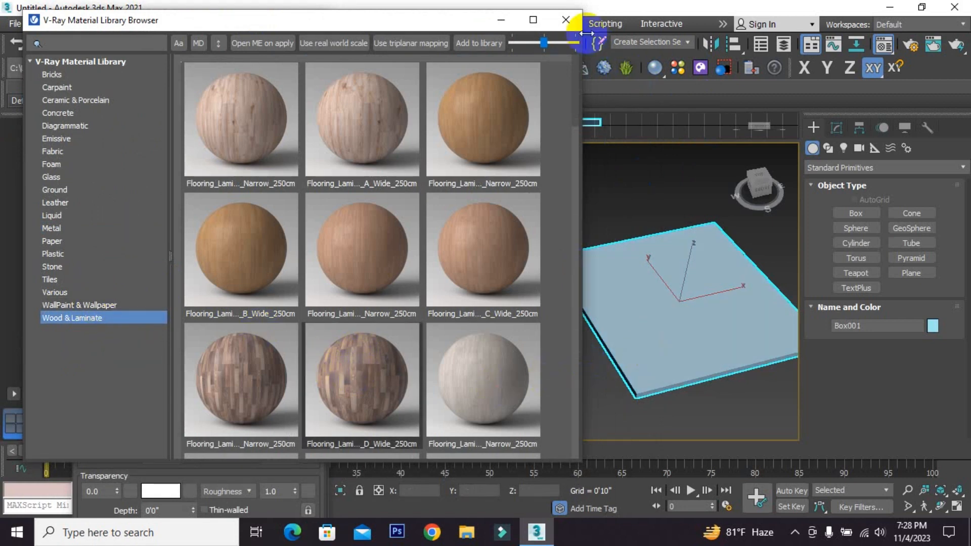
pyautogui.click(566, 19)
pyautogui.moveTo(616, 278); pyautogui.dragTo(589, 266, button='middle')
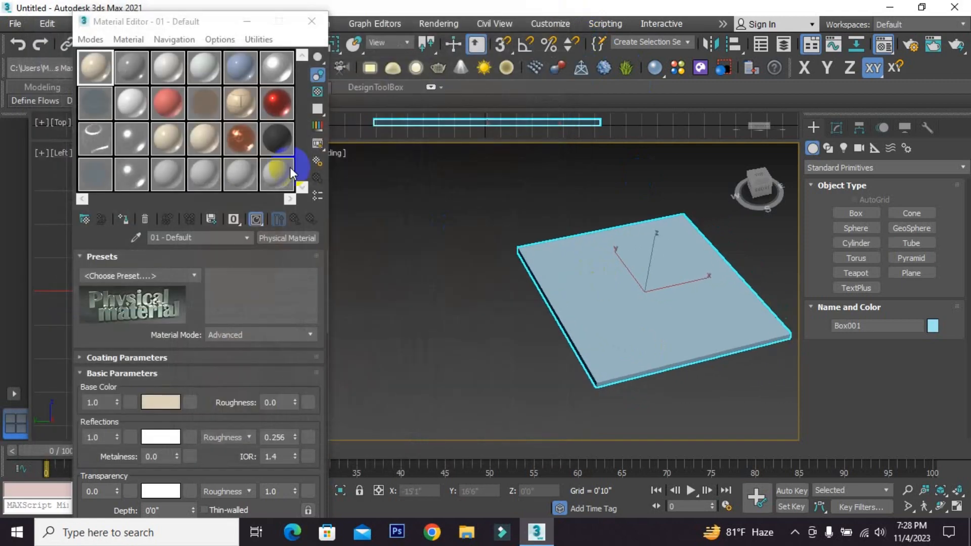
# Switch the Material Editor to Slate mode and place its window so the box remains partly visible.
pyautogui.moveTo(168, 28); pyautogui.dragTo(195, 57)
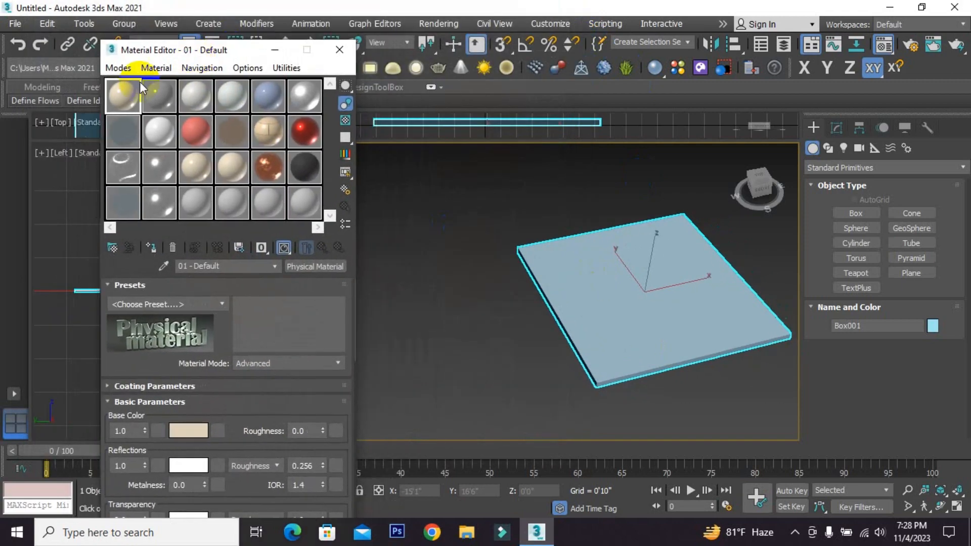
pyautogui.click(116, 69)
pyautogui.click(160, 104)
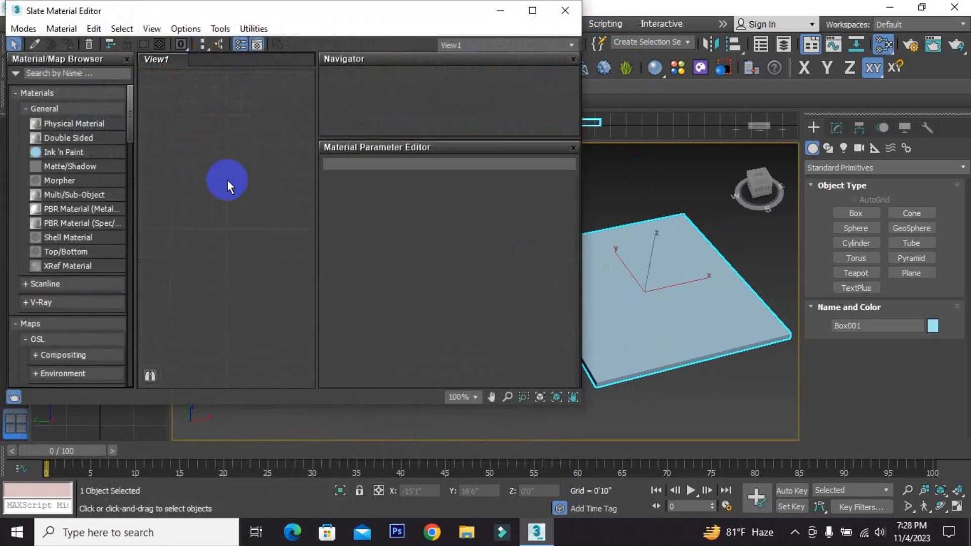
pyautogui.moveTo(286, 6); pyautogui.dragTo(308, 42)
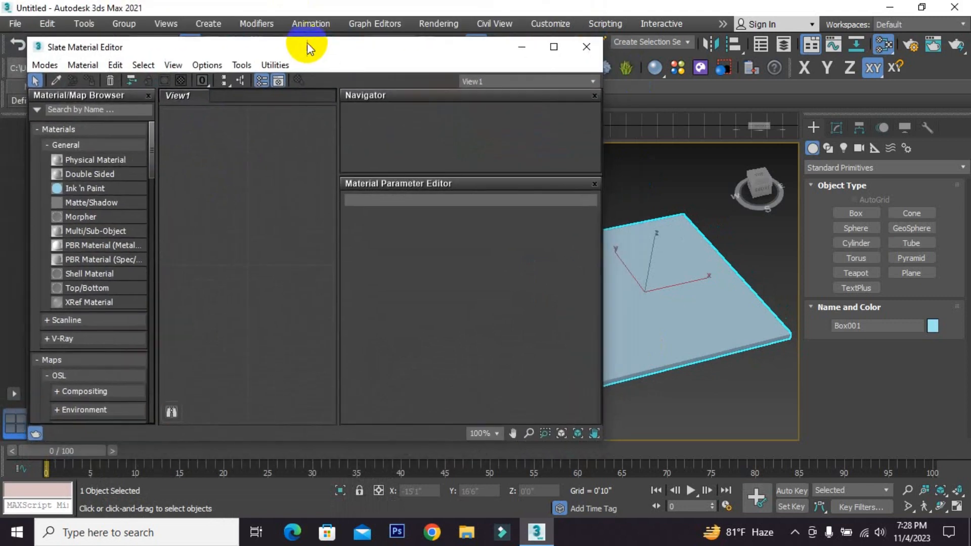
# Switch the Material Editor back to Compact mode and place its window so the box stays visible.
pyautogui.click(41, 66)
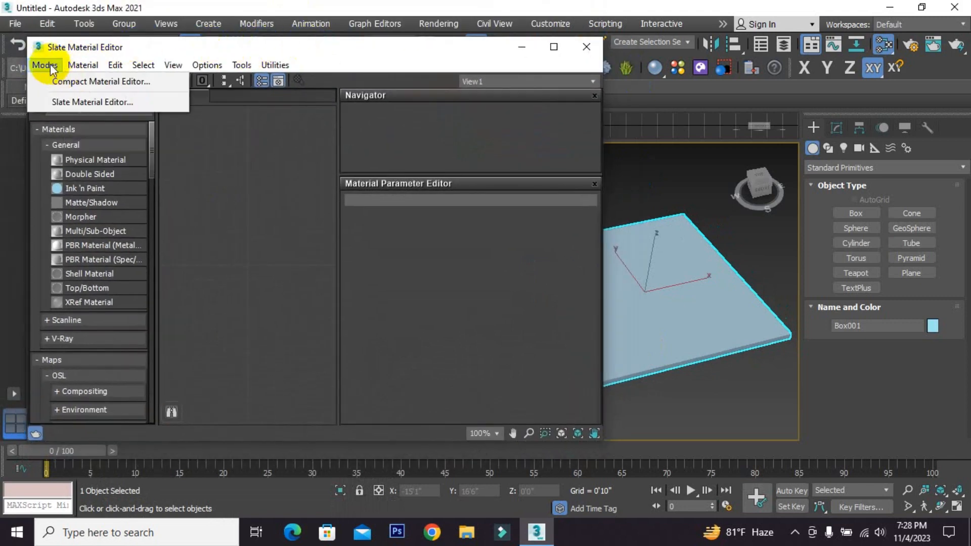
pyautogui.click(101, 83)
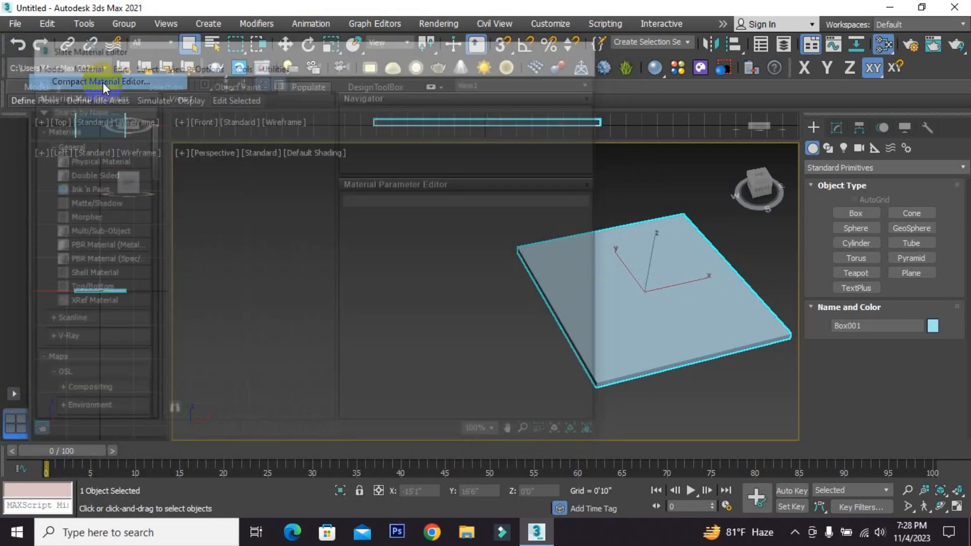
pyautogui.moveTo(208, 51); pyautogui.dragTo(161, 29)
pyautogui.moveTo(76, 68); pyautogui.dragTo(109, 154)
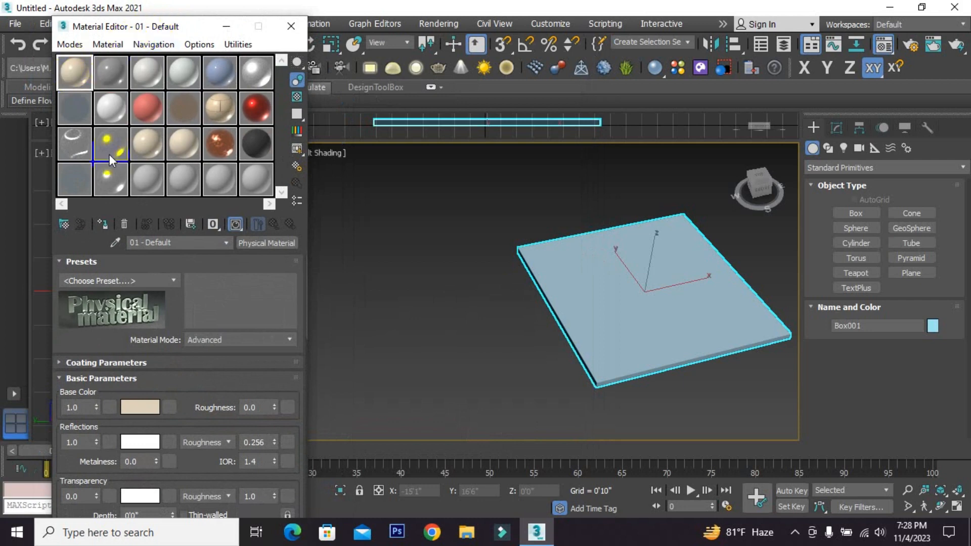
# Sample the box's laminate material into the first material slot, assign it to the box, and display its texture in the viewport.
pyautogui.click(116, 241)
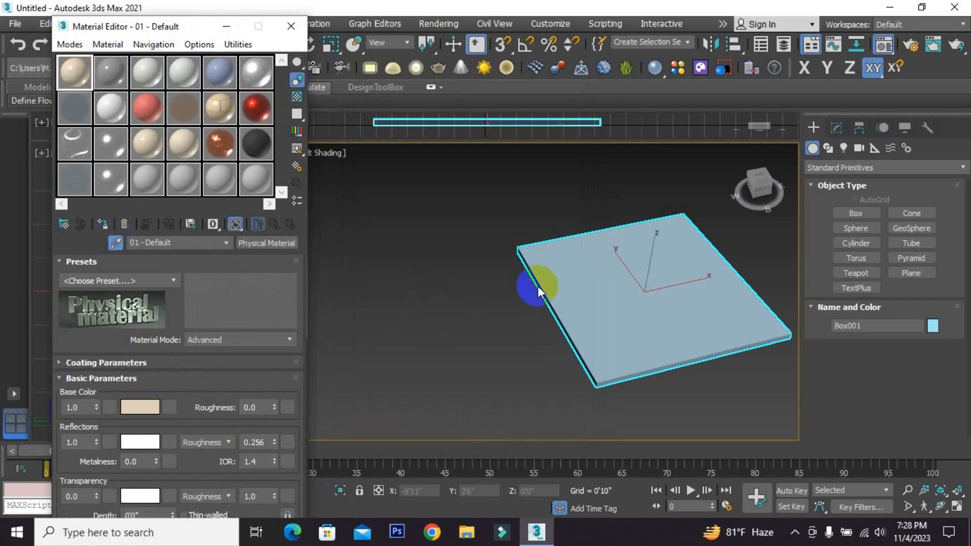
pyautogui.click(581, 278)
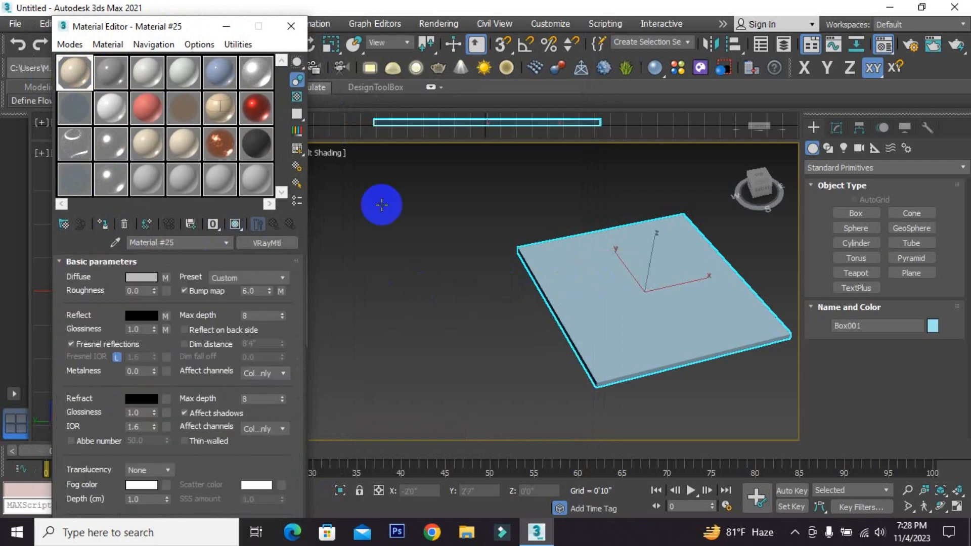
pyautogui.click(74, 73)
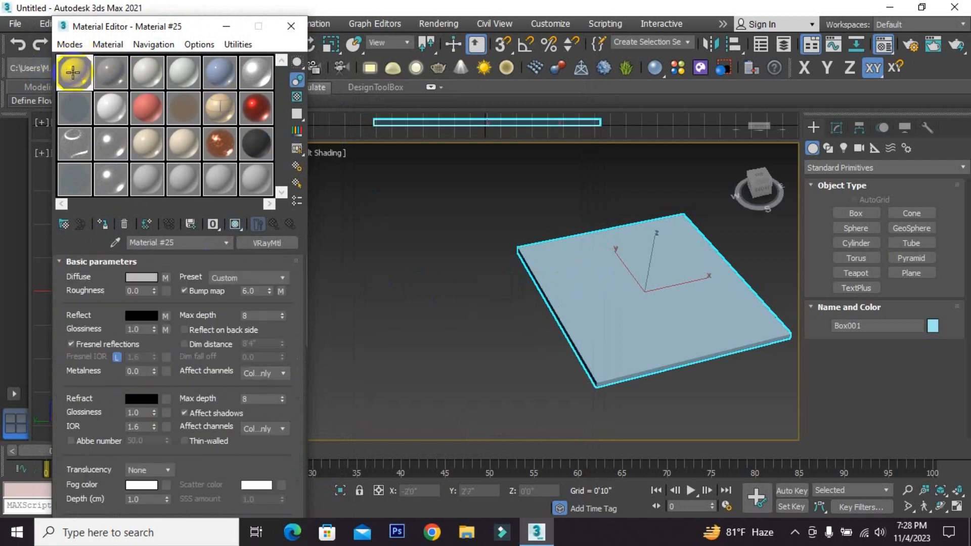
pyautogui.moveTo(73, 73); pyautogui.dragTo(512, 292)
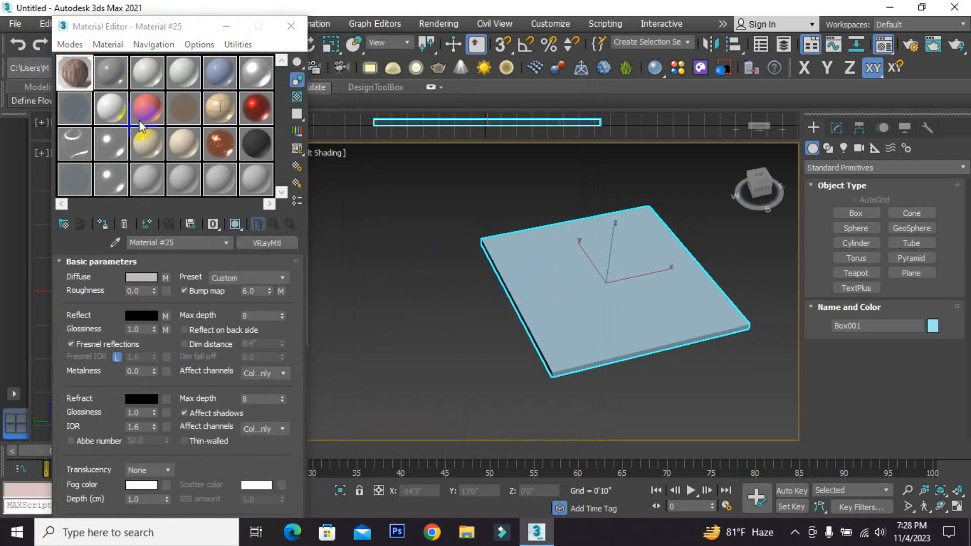
pyautogui.click(235, 226)
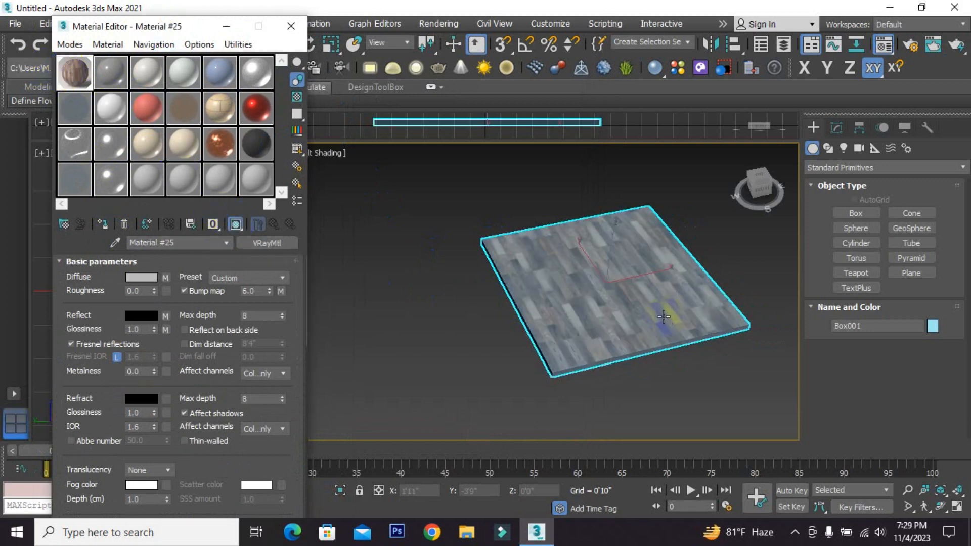
pyautogui.click(700, 260)
pyautogui.scroll(5, 511, 335)
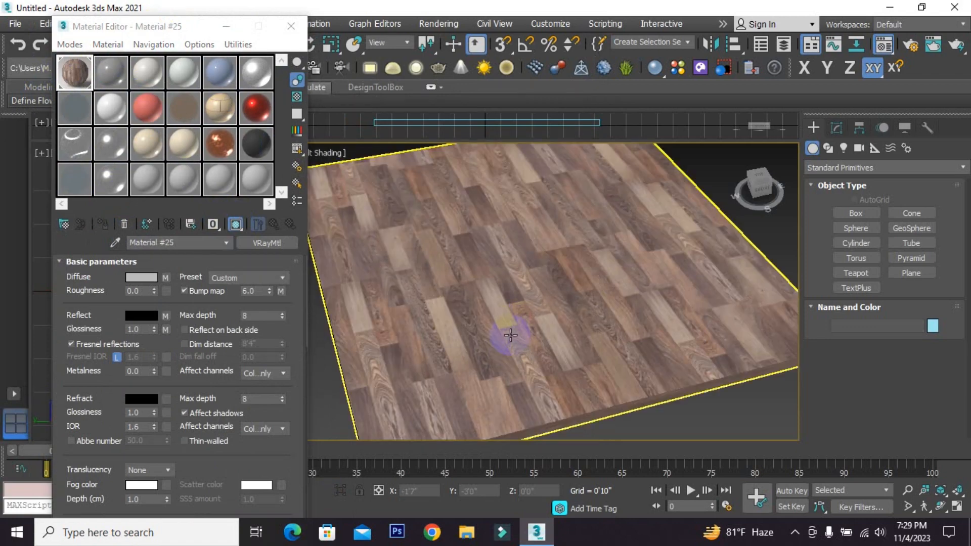
pyautogui.scroll(-6, 526, 327)
pyautogui.click(347, 301)
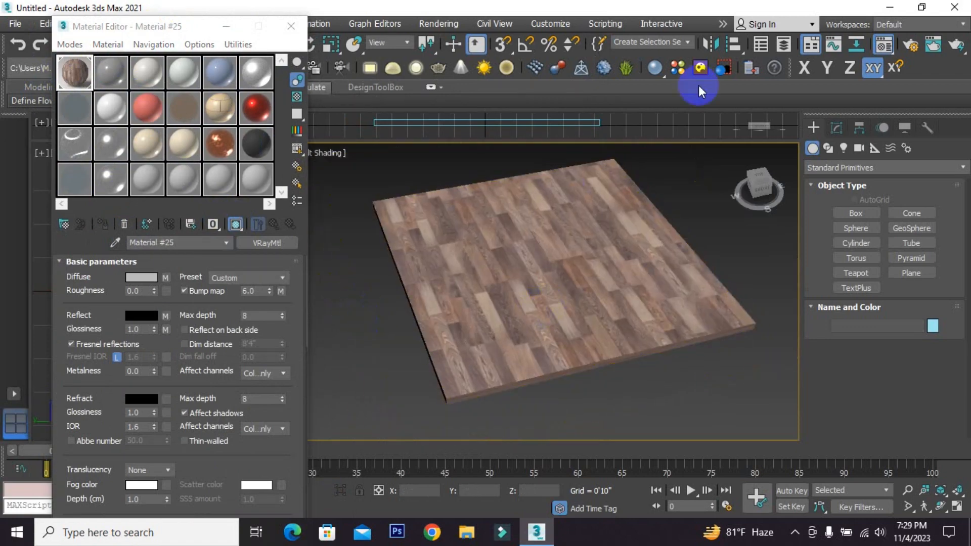
# Reset the first material slot, affecting only the material in the editor slot and not the scene.
pyautogui.click(458, 253)
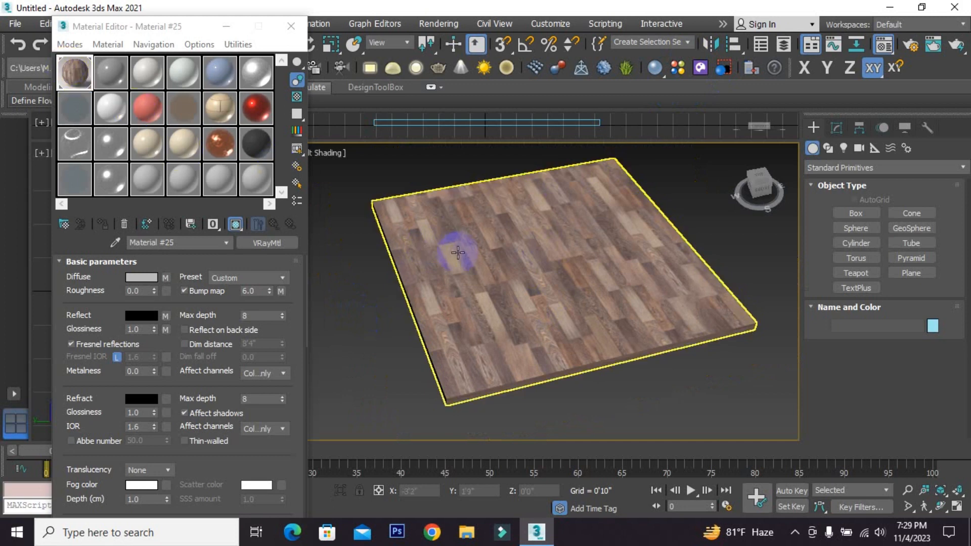
pyautogui.click(476, 260)
pyautogui.click(73, 73)
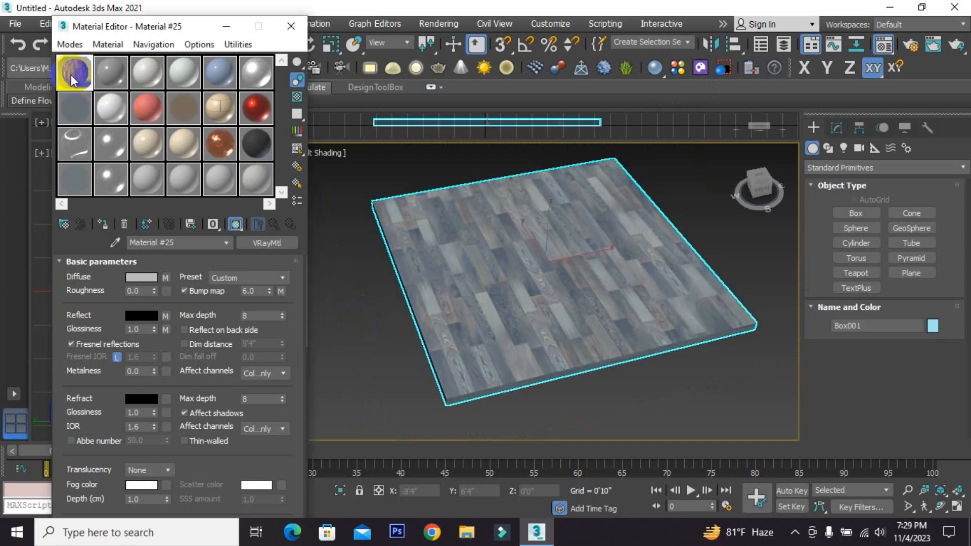
pyautogui.click(124, 223)
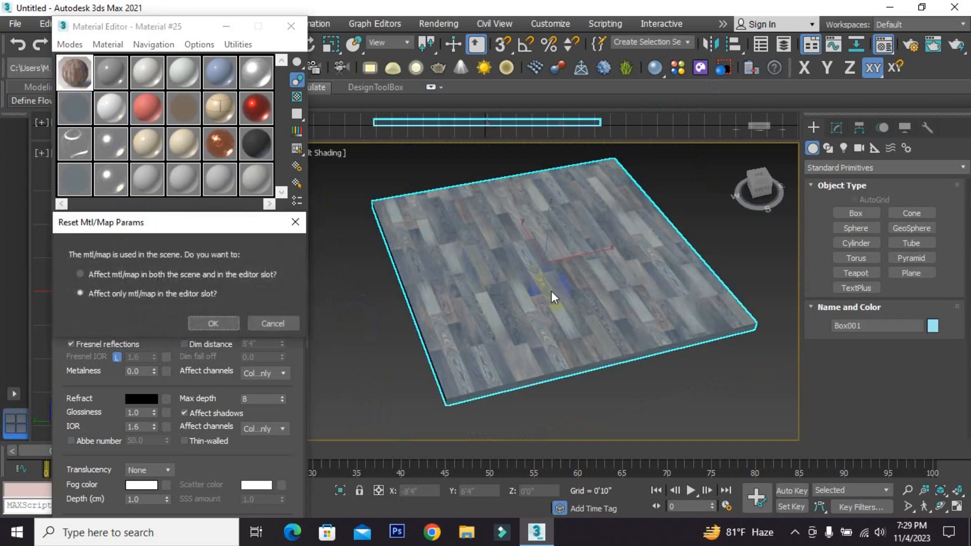
pyautogui.click(213, 320)
# Apply the reset plain material from the first slot to the box.
pyautogui.click(74, 72)
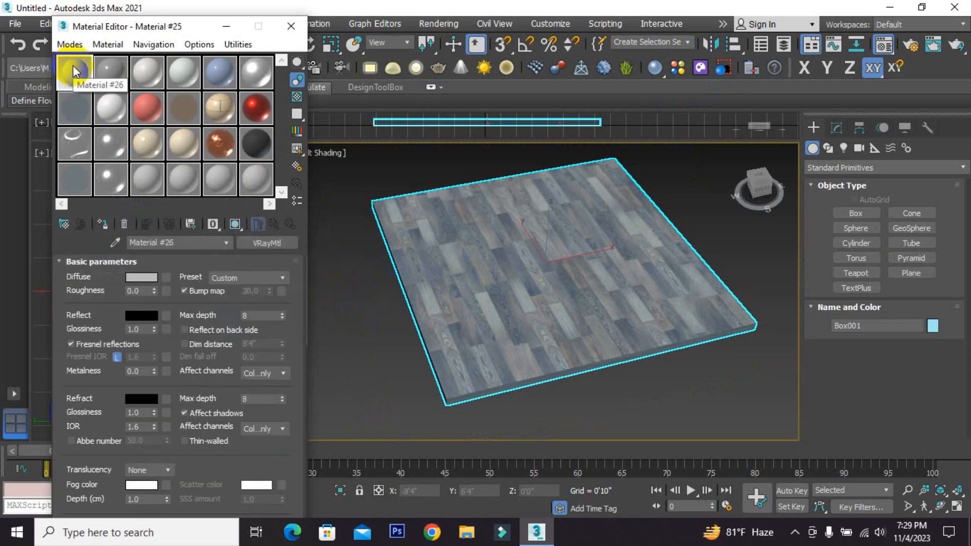
pyautogui.moveTo(81, 80); pyautogui.dragTo(472, 290)
pyautogui.click(407, 321)
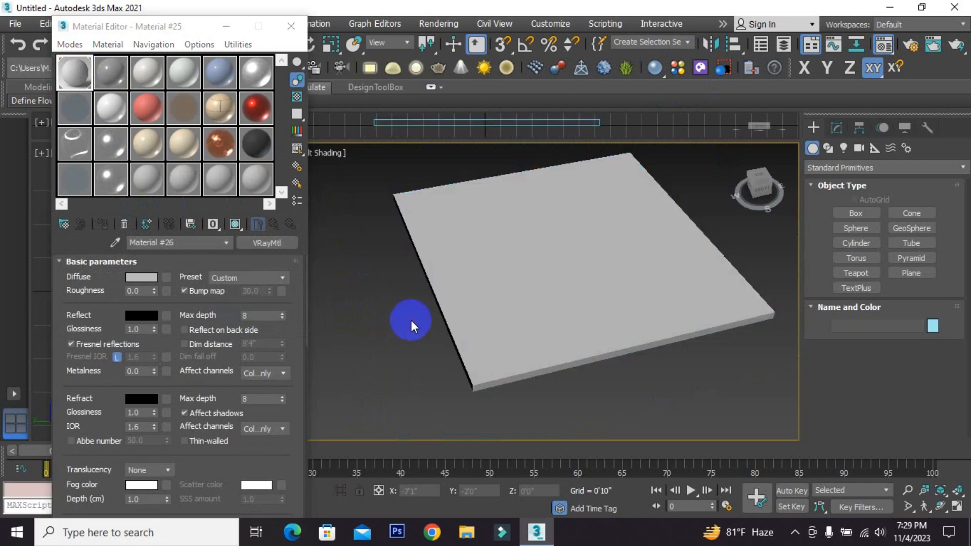
pyautogui.click(526, 297)
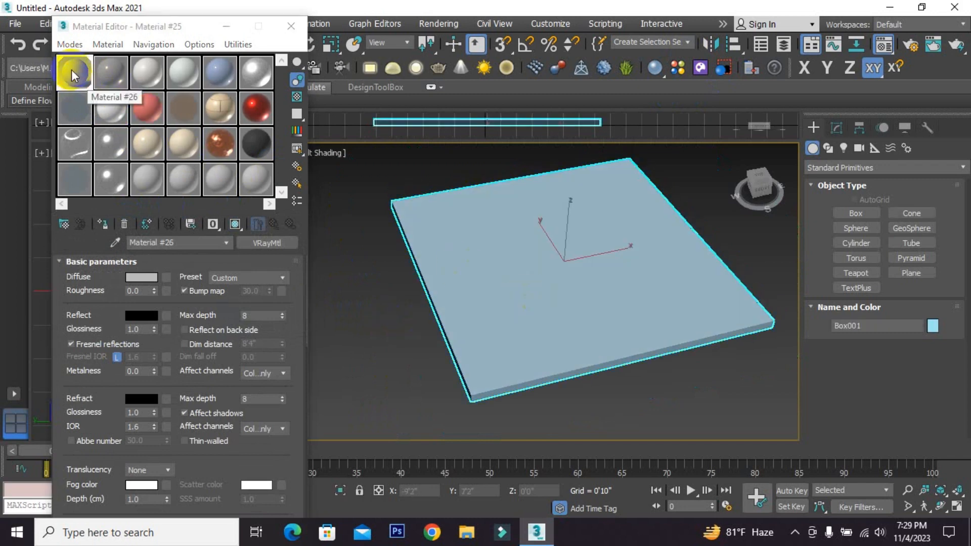
pyautogui.moveTo(75, 72); pyautogui.dragTo(531, 197)
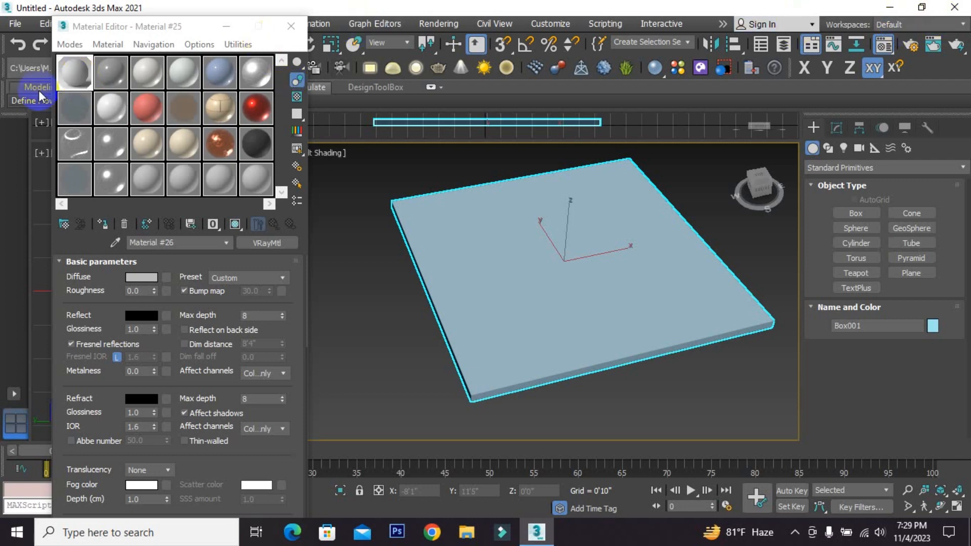
# Set the first slot's material type to VRayMtl from the V-Ray materials category.
pyautogui.click(76, 75)
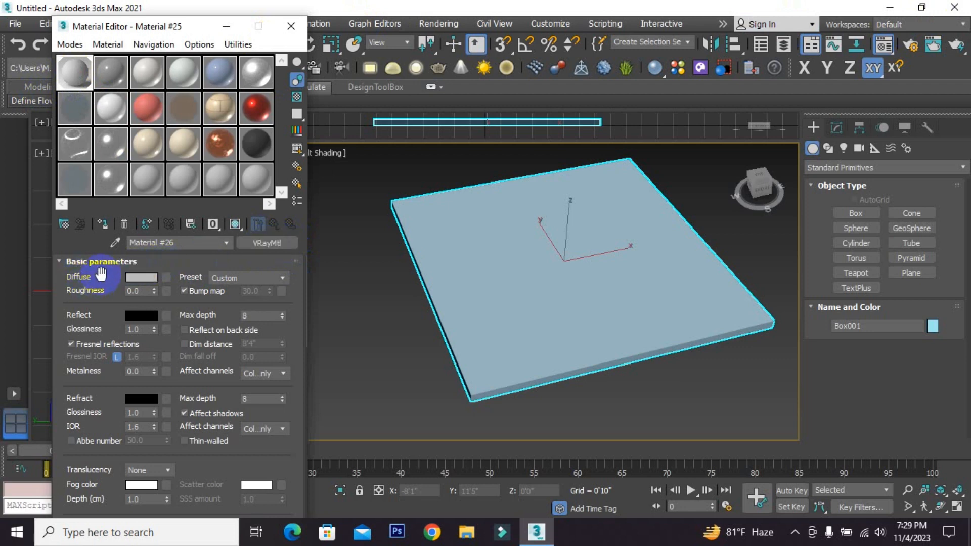
pyautogui.click(267, 243)
pyautogui.click(463, 301)
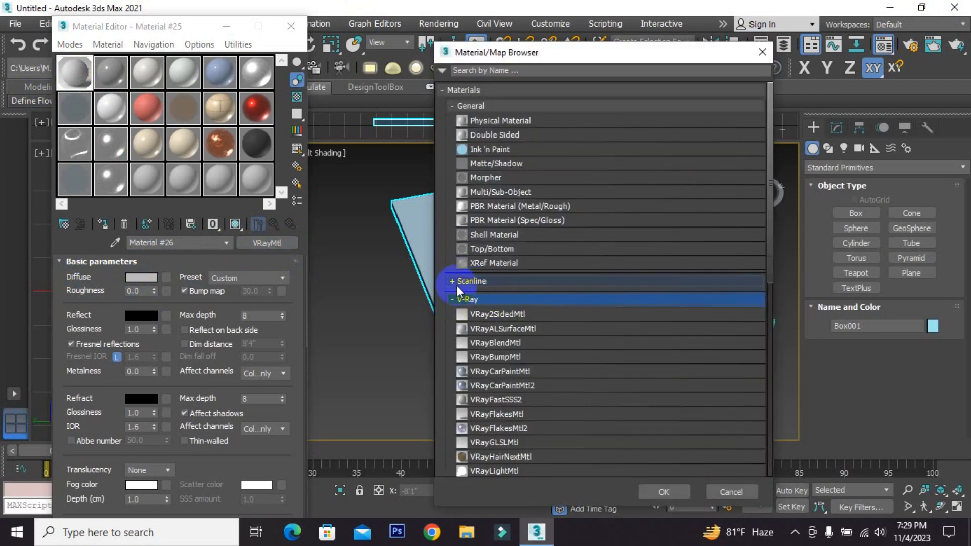
pyautogui.click(462, 281)
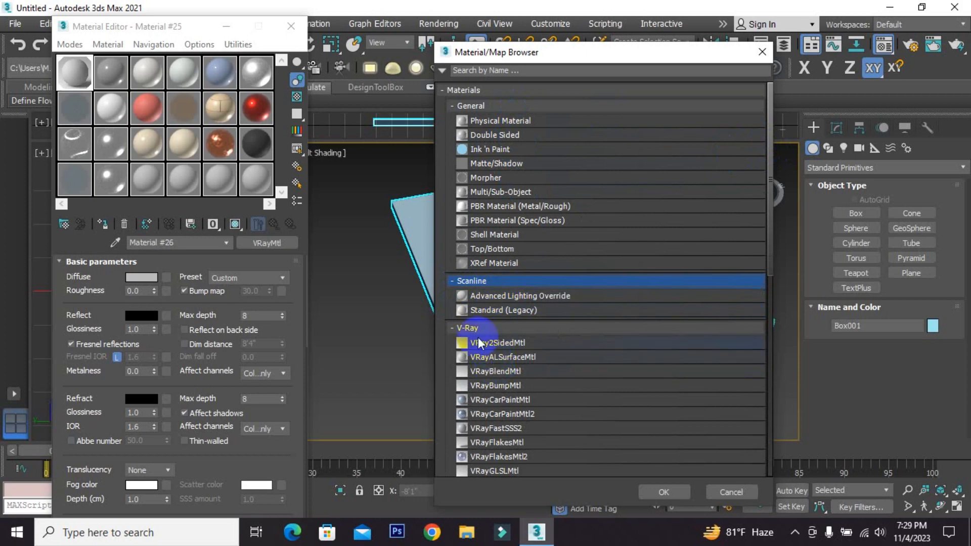
pyautogui.scroll(-1, 485, 367)
pyautogui.click(458, 296)
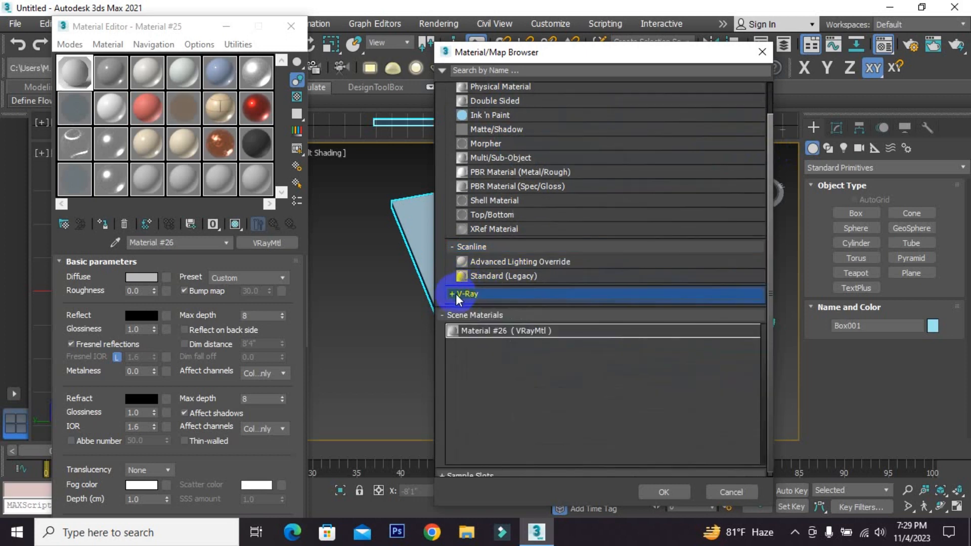
pyautogui.click(458, 296)
pyautogui.scroll(-3, 494, 349)
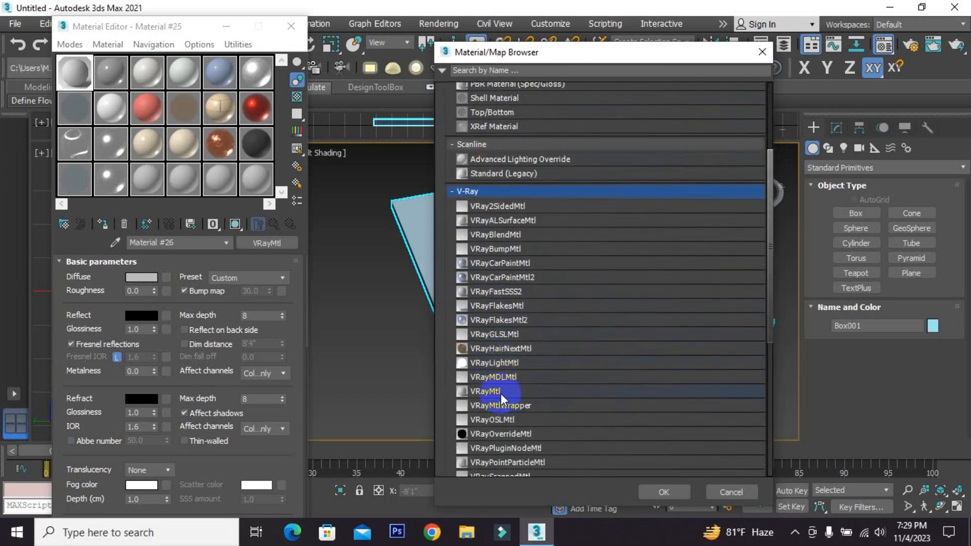
pyautogui.click(502, 394)
pyautogui.click(663, 492)
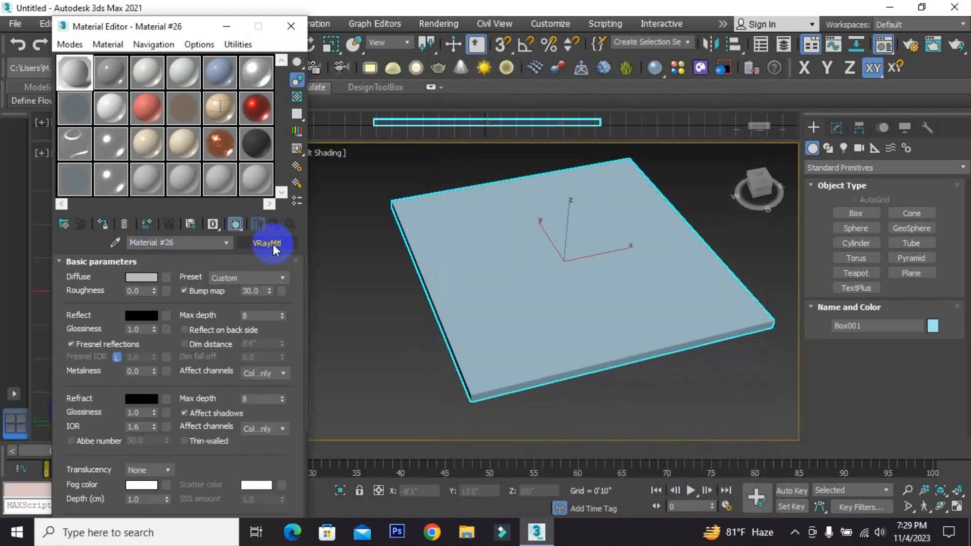
# Set the material's diffuse color to pure white with red, green and blue at 255.
pyautogui.click(142, 278)
pyautogui.moveTo(339, 152); pyautogui.dragTo(308, 111)
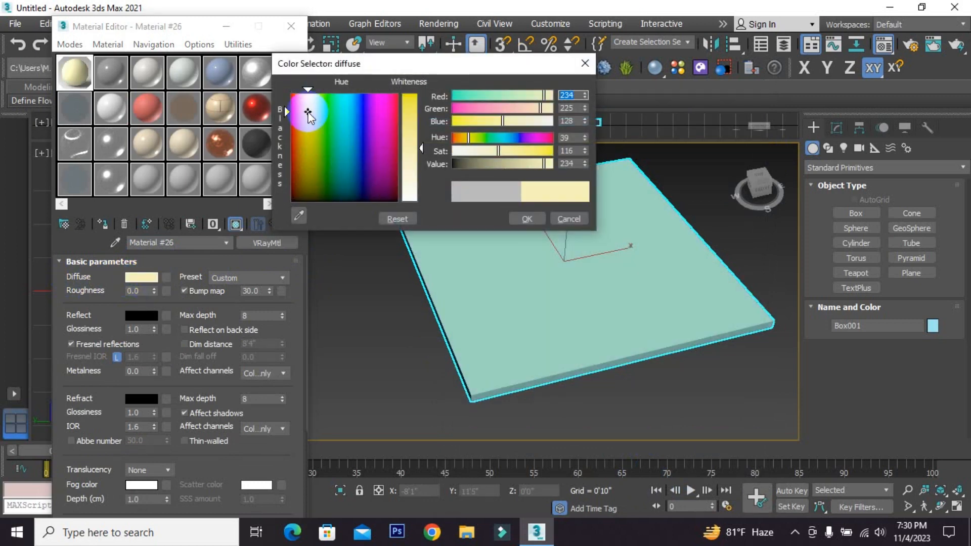
pyautogui.moveTo(406, 113); pyautogui.dragTo(406, 97)
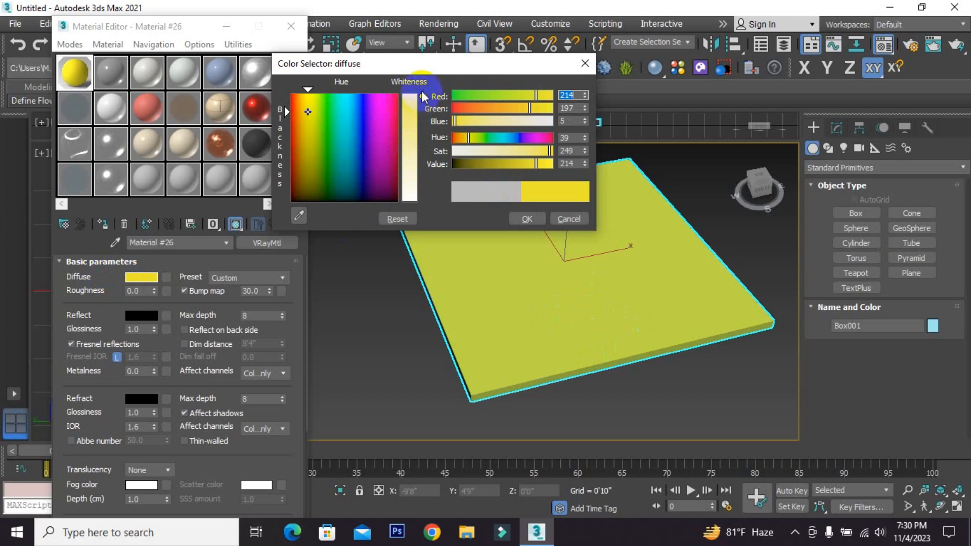
pyautogui.moveTo(419, 97); pyautogui.dragTo(419, 196)
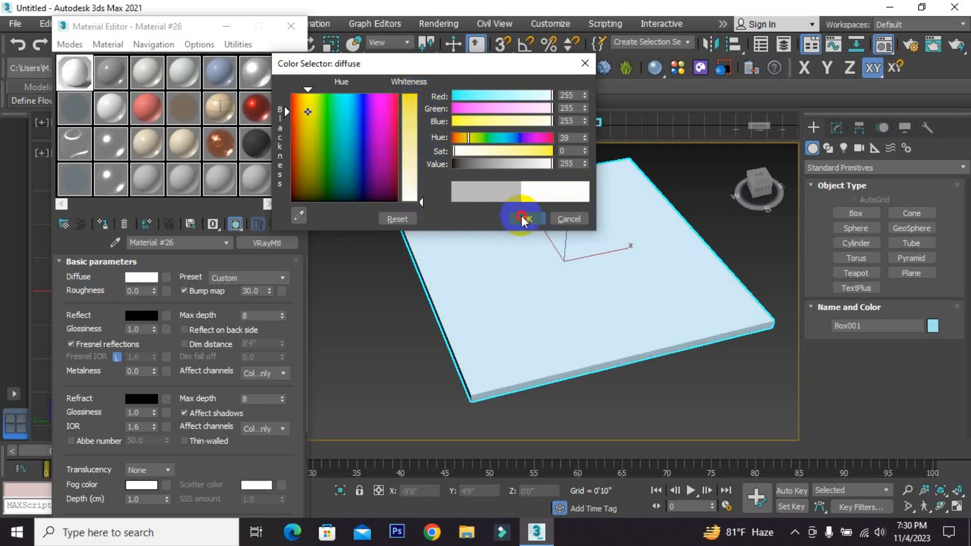
pyautogui.click(526, 218)
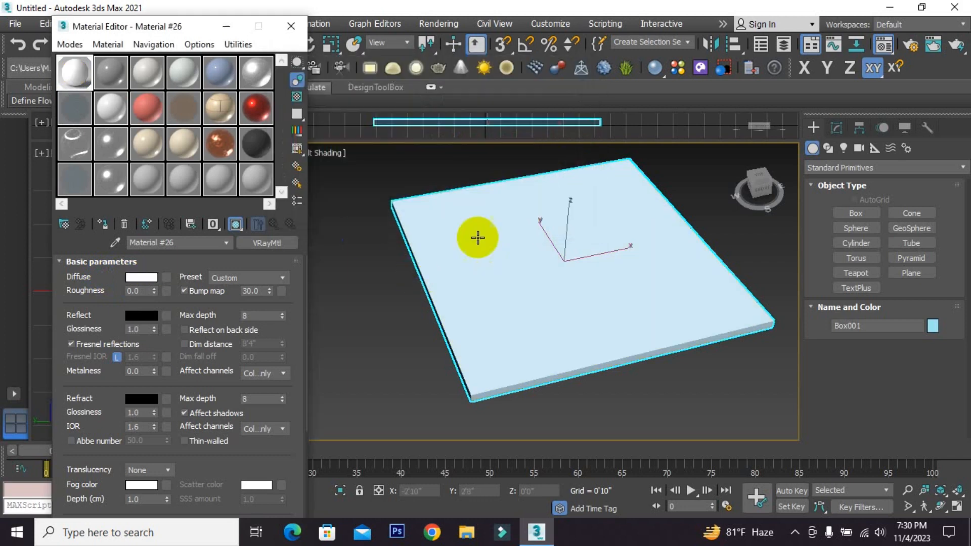
# Assign a VRayBitmap map from the V-Ray maps category to the material's diffuse channel.
pyautogui.click(167, 278)
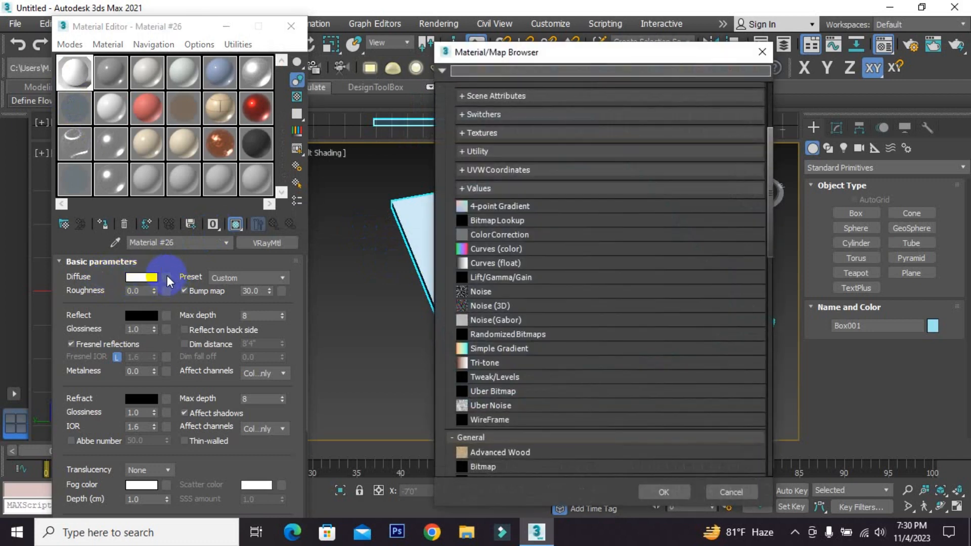
pyautogui.moveTo(535, 48); pyautogui.dragTo(444, 20)
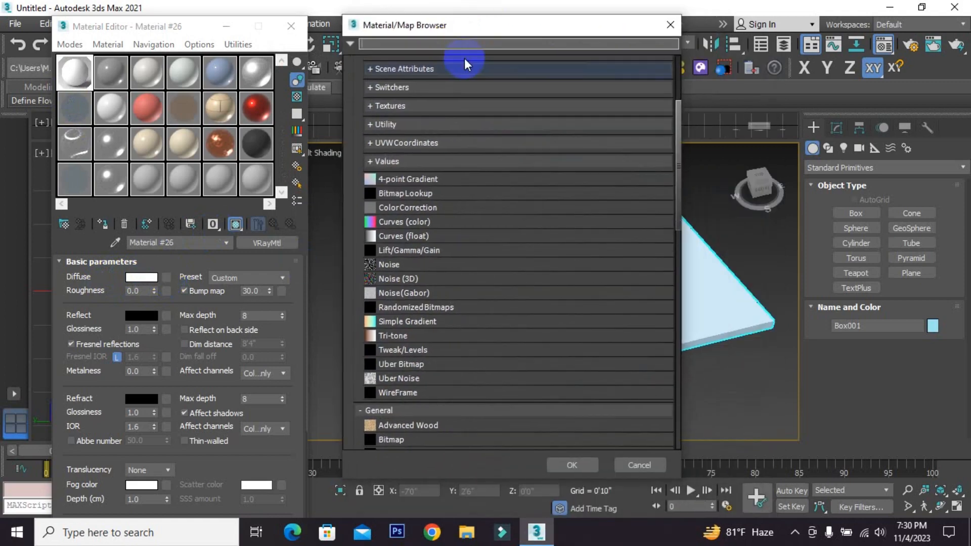
pyautogui.scroll(-5, 441, 393)
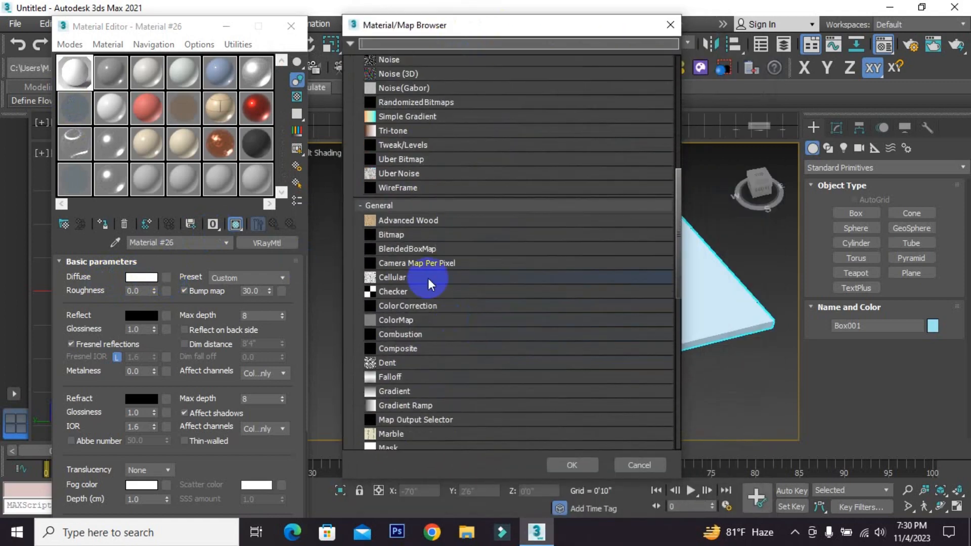
pyautogui.scroll(-10, 414, 241)
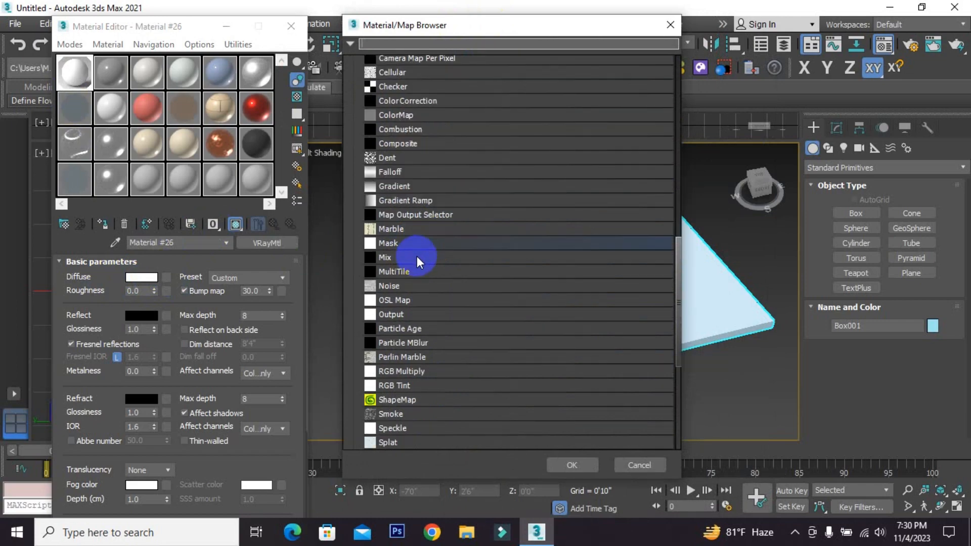
pyautogui.click(382, 403)
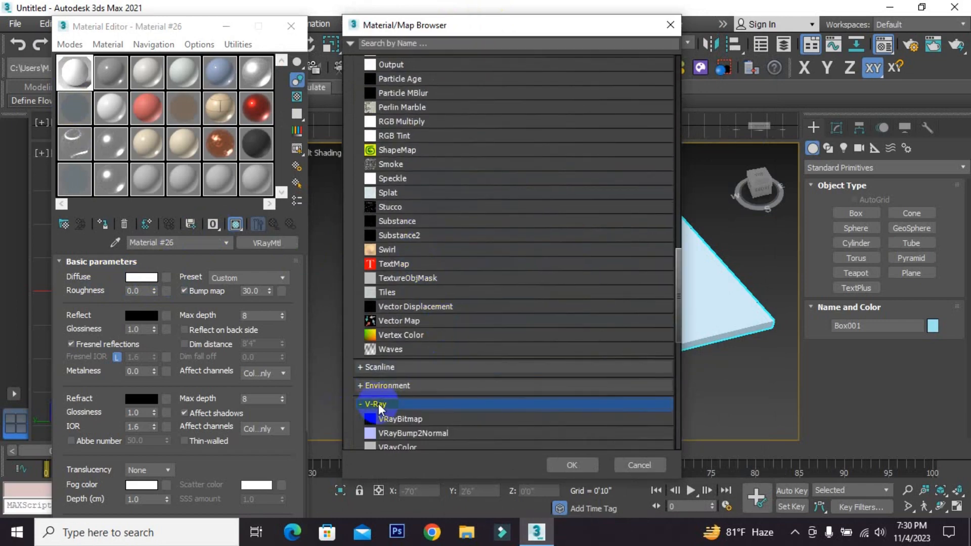
pyautogui.scroll(-2, 418, 365)
pyautogui.doubleClick(436, 350)
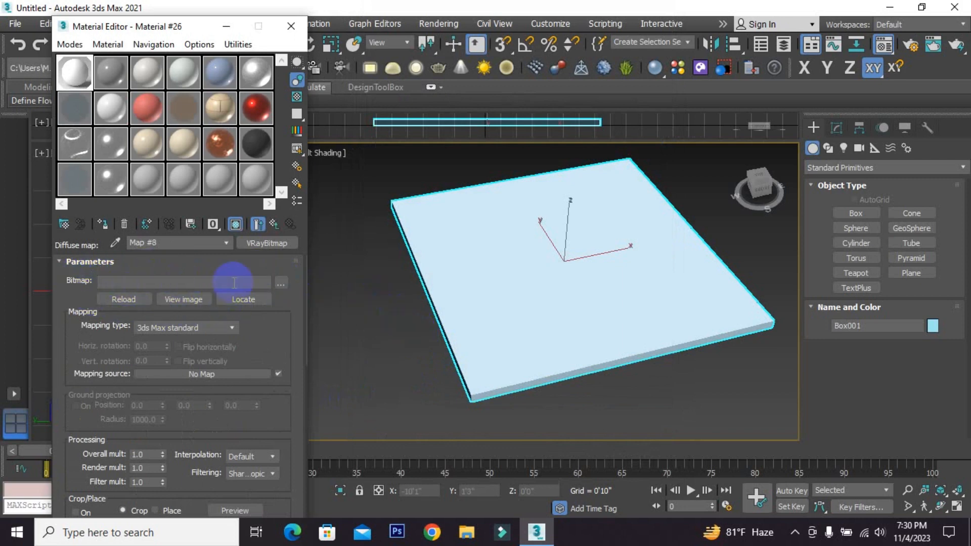
# Load the paving image 1231 from the Extra-9 folder on the Desktop into the diffuse VRayBitmap.
pyautogui.click(281, 284)
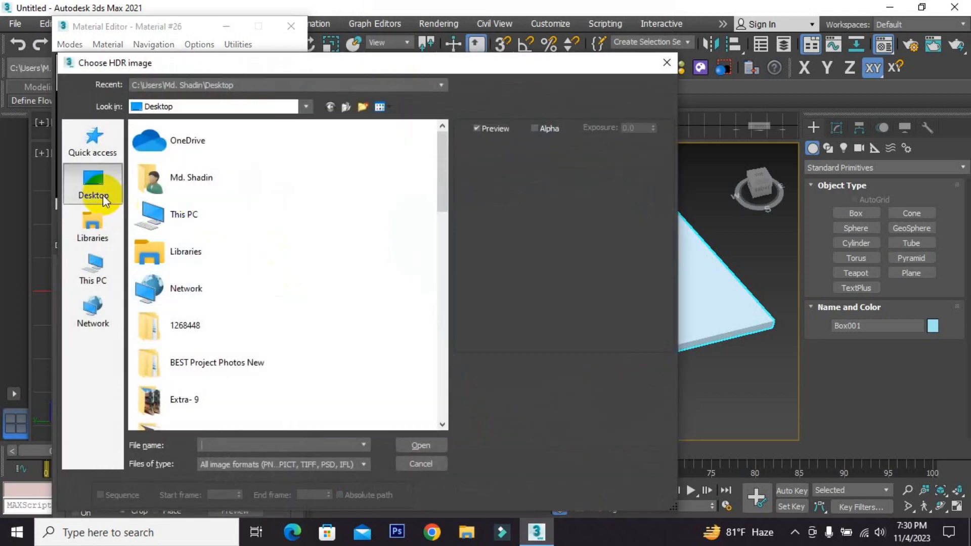
pyautogui.scroll(-2, 227, 311)
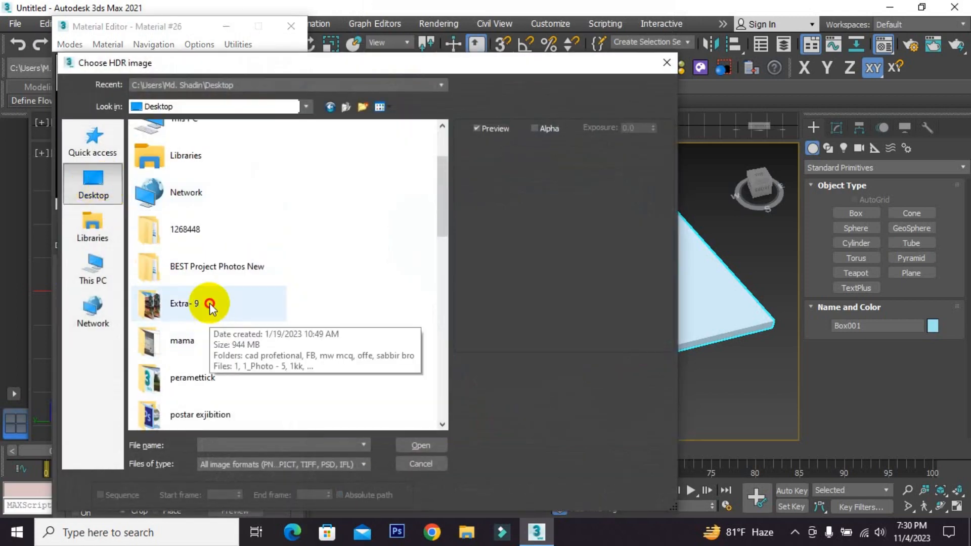
pyautogui.doubleClick(209, 303)
pyautogui.scroll(-3, 354, 266)
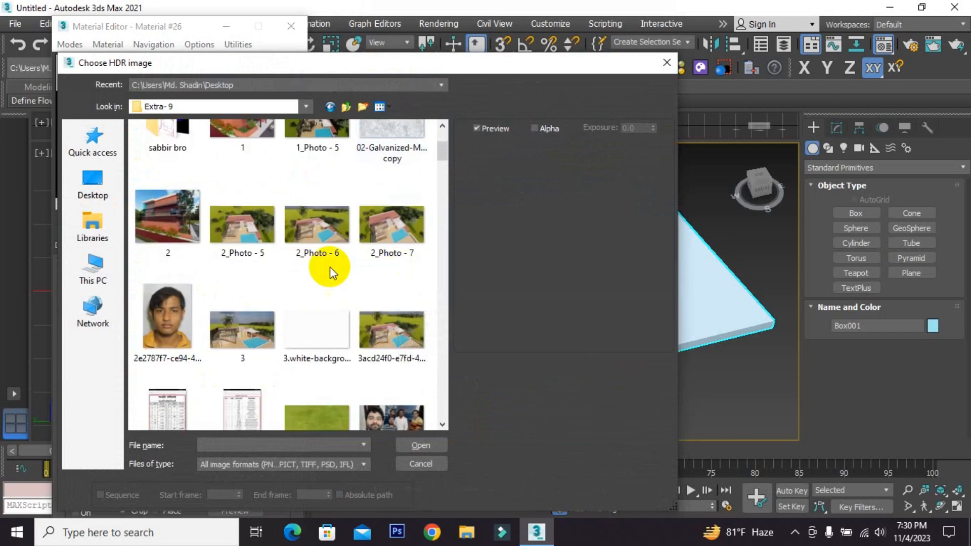
pyautogui.scroll(-10, 330, 266)
pyautogui.click(173, 306)
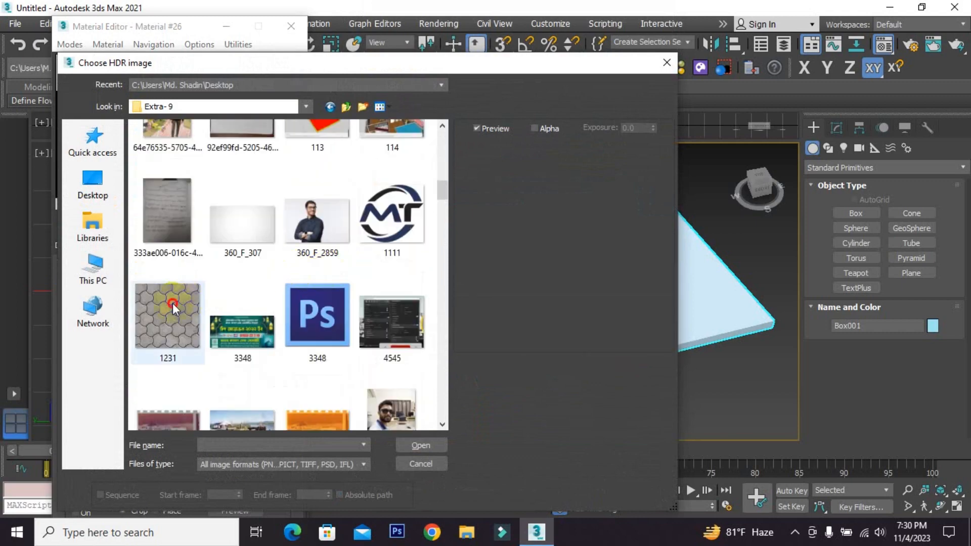
pyautogui.click(414, 448)
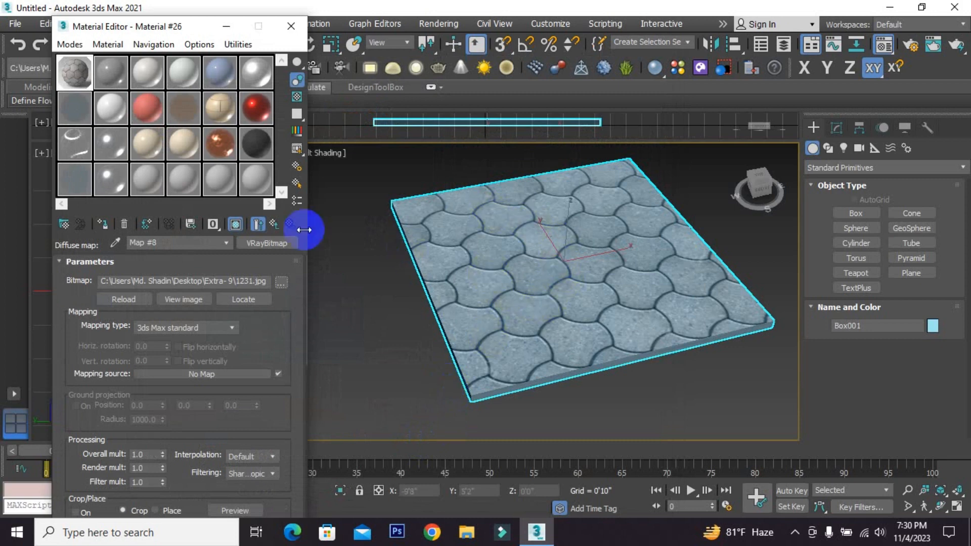
# Show the shaded bitmap material in the viewport and return to the parent VRayMtl parameters.
pyautogui.click(236, 225)
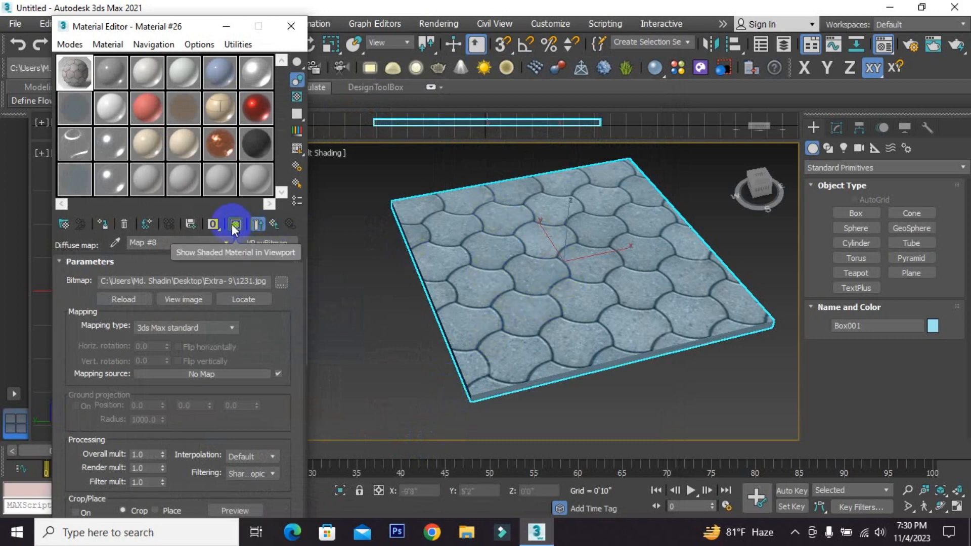
pyautogui.click(273, 225)
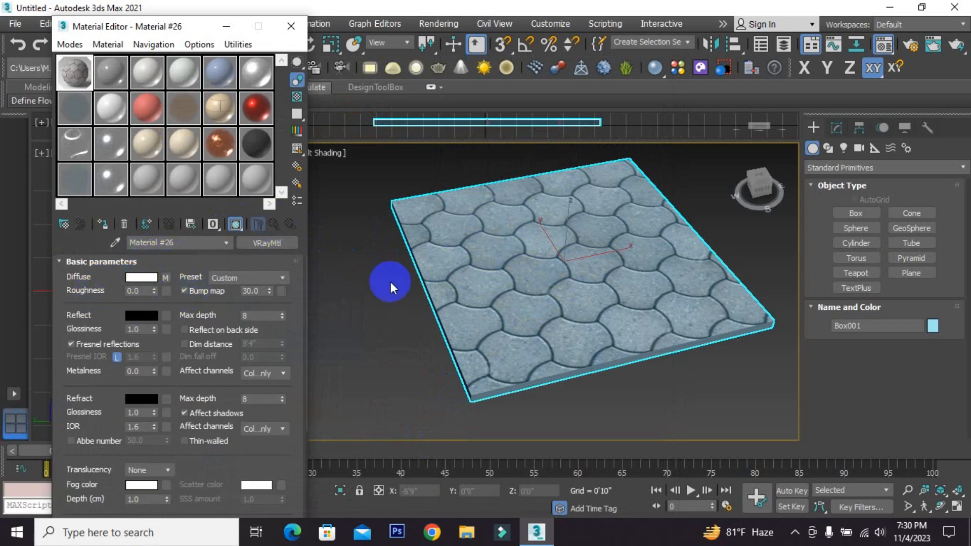
pyautogui.scroll(-2, 538, 277)
pyautogui.scroll(2, 556, 277)
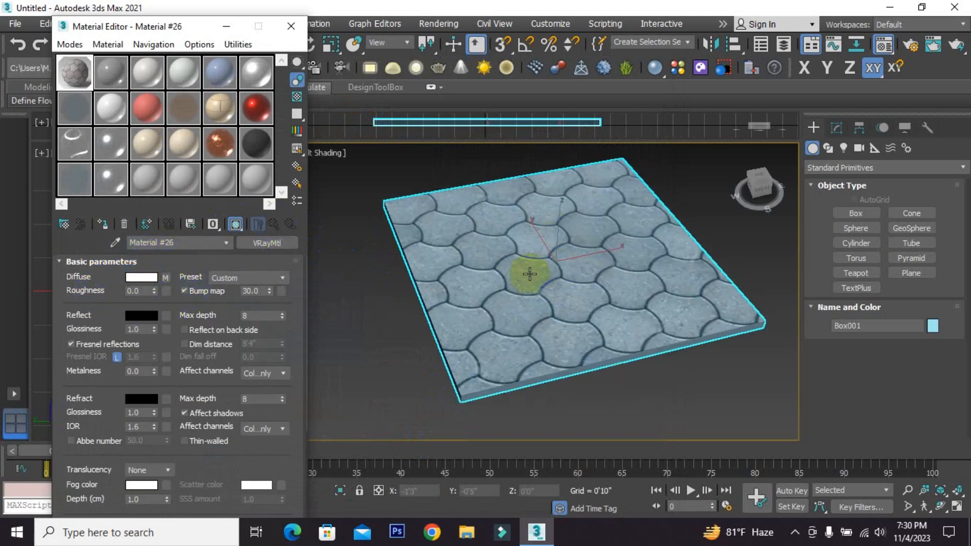
# Add the object-space MapScaler modifier to the box and set its scale to 5'7".
pyautogui.click(838, 126)
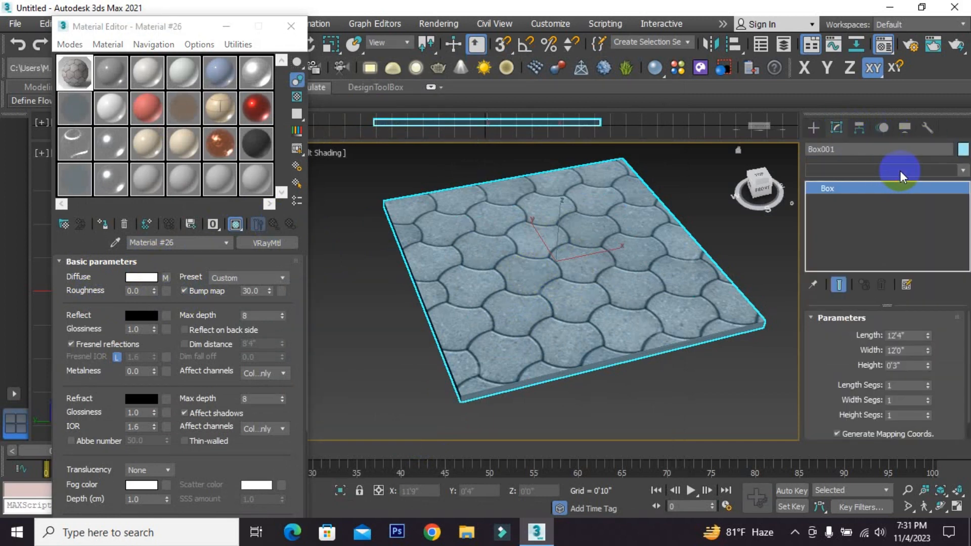
pyautogui.click(901, 171)
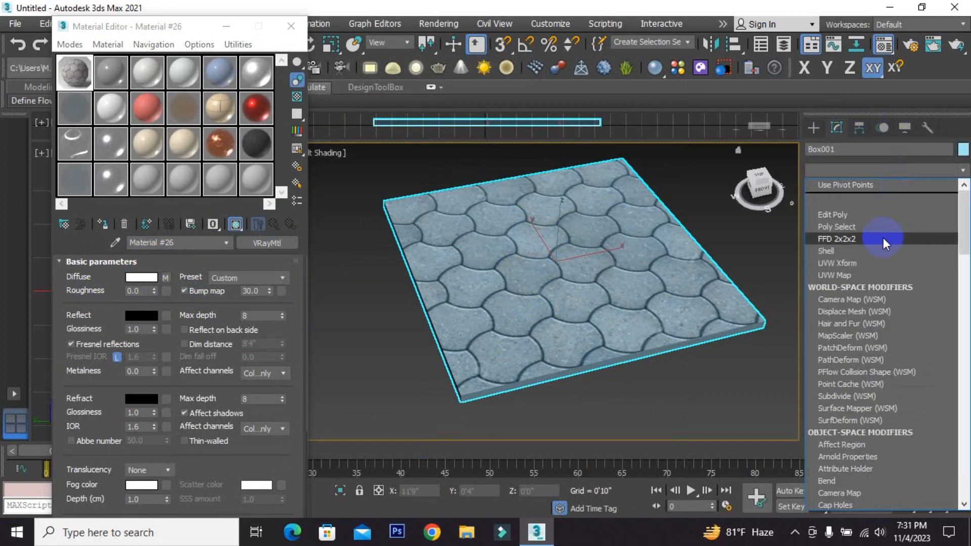
pyautogui.scroll(-4, 883, 237)
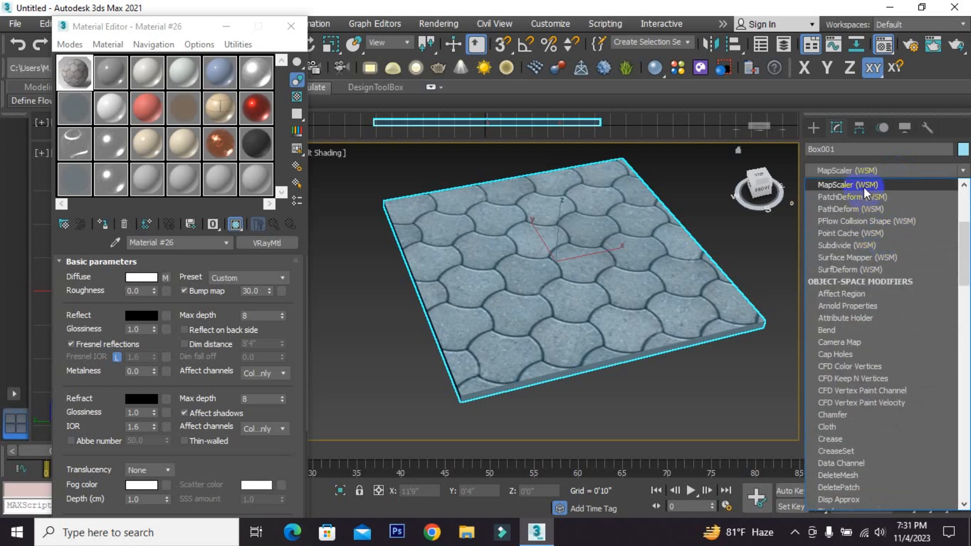
pyautogui.scroll(-3, 864, 187)
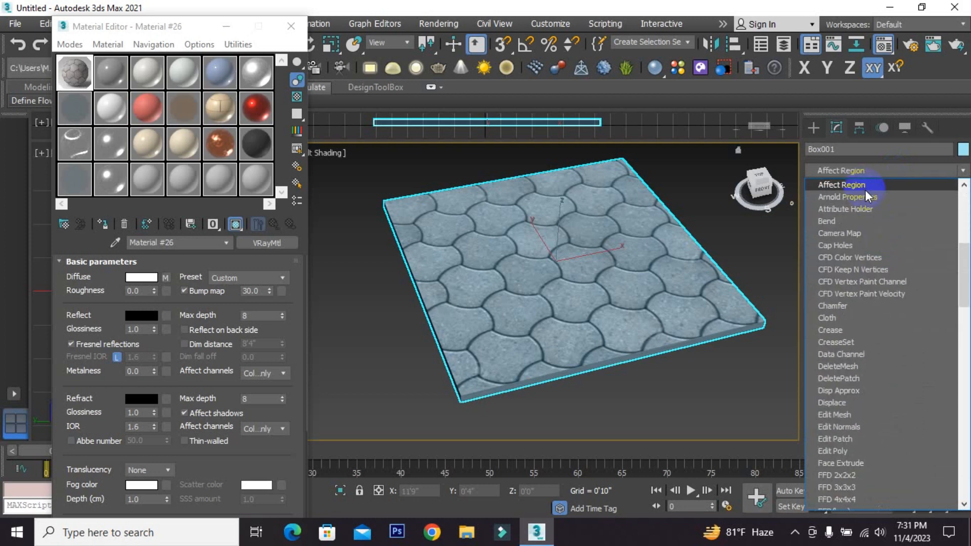
pyautogui.click(903, 169)
pyautogui.click(909, 169)
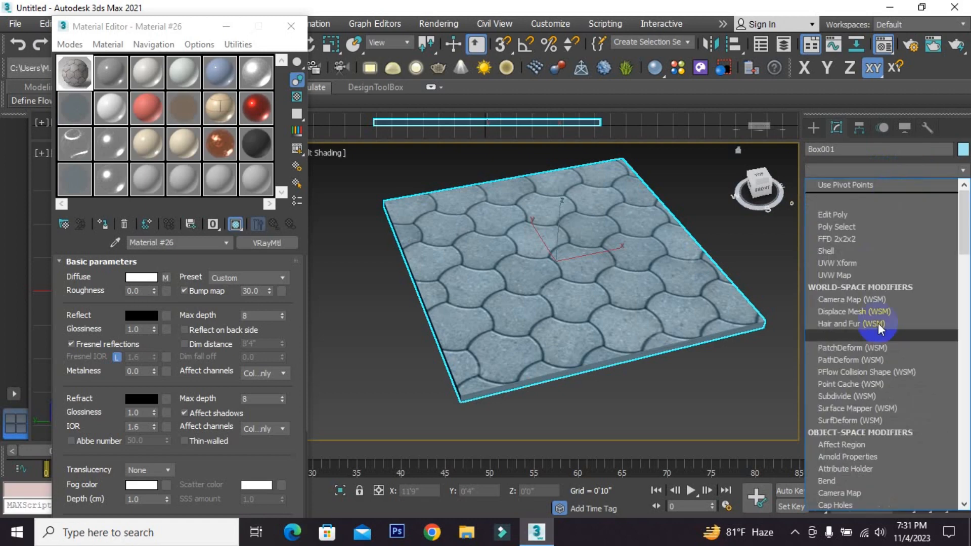
pyautogui.scroll(-10, 873, 372)
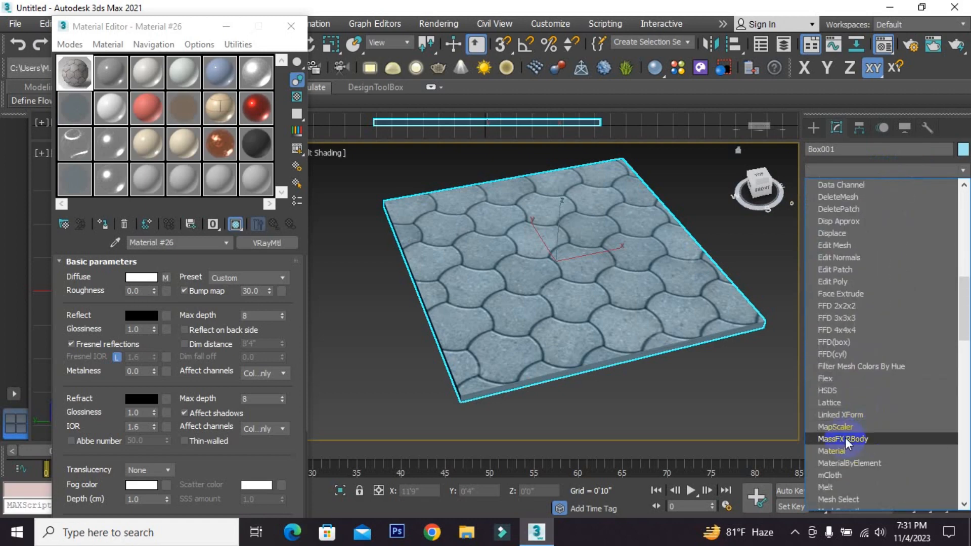
pyautogui.click(852, 427)
pyautogui.click(766, 321)
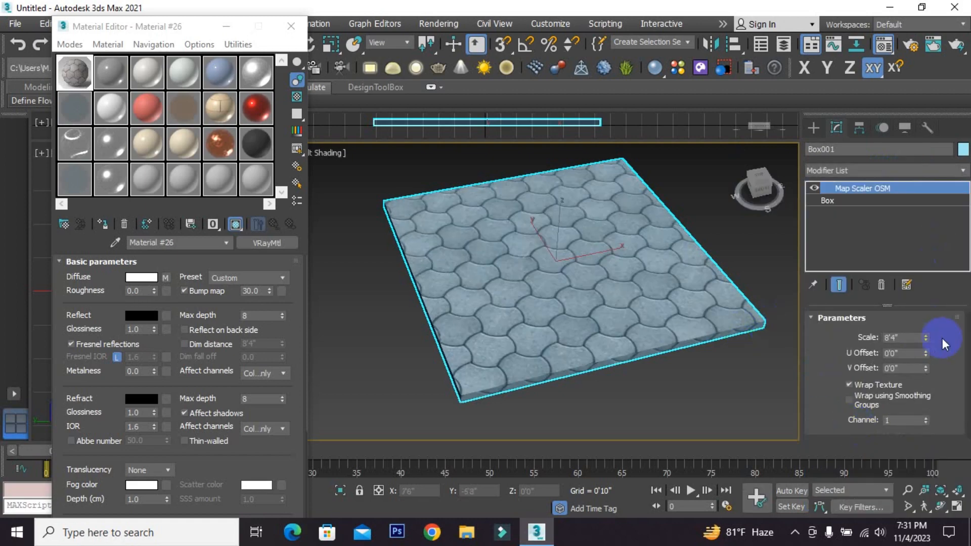
pyautogui.moveTo(927, 339); pyautogui.dragTo(937, 364)
pyautogui.moveTo(655, 325); pyautogui.dragTo(653, 329, button='middle')
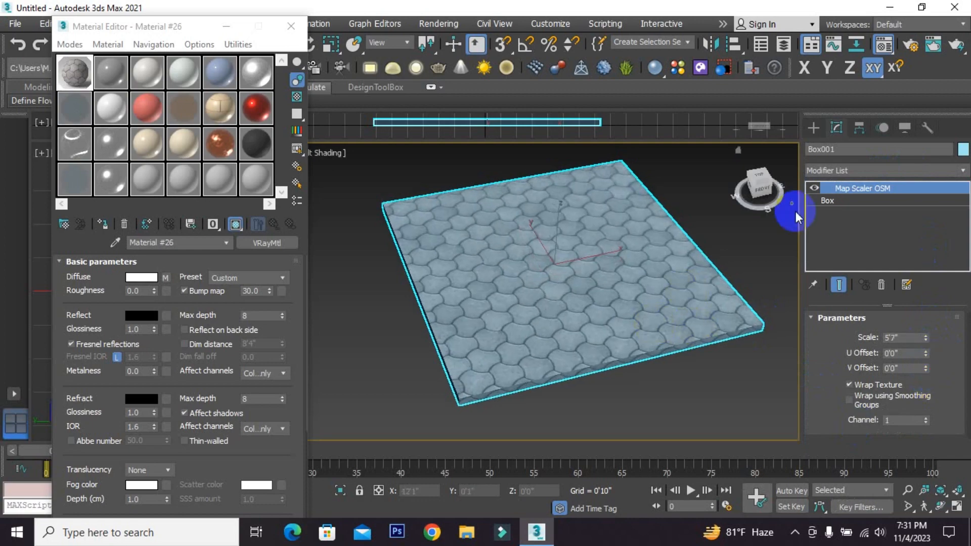
# Delete the Map Scaler modifier from the box.
pyautogui.rightClick(882, 195)
pyautogui.click(859, 214)
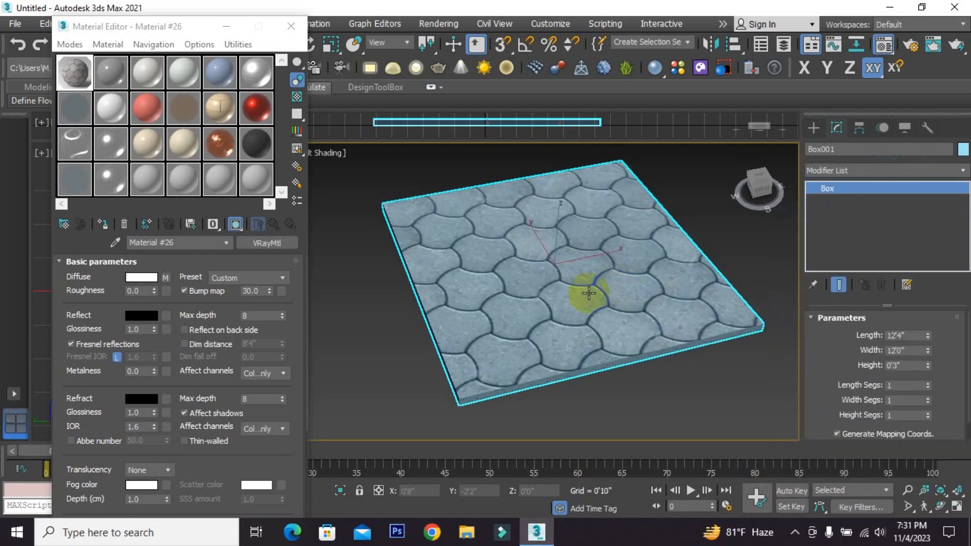
pyautogui.moveTo(593, 293); pyautogui.dragTo(579, 293, button='middle')
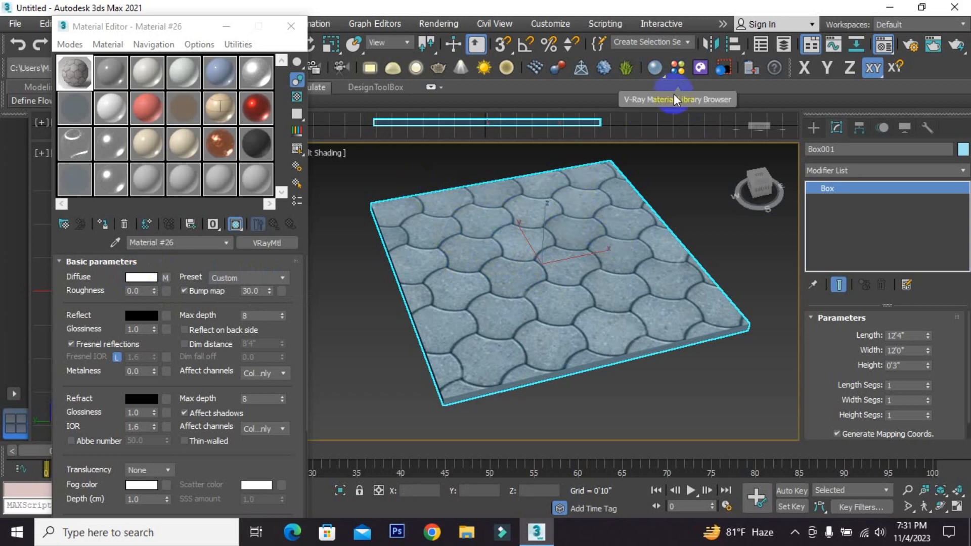
# Reset the first slot's material in the editor slot only and apply the plain material to the box.
pyautogui.moveTo(80, 81); pyautogui.dragTo(519, 258)
pyautogui.click(76, 81)
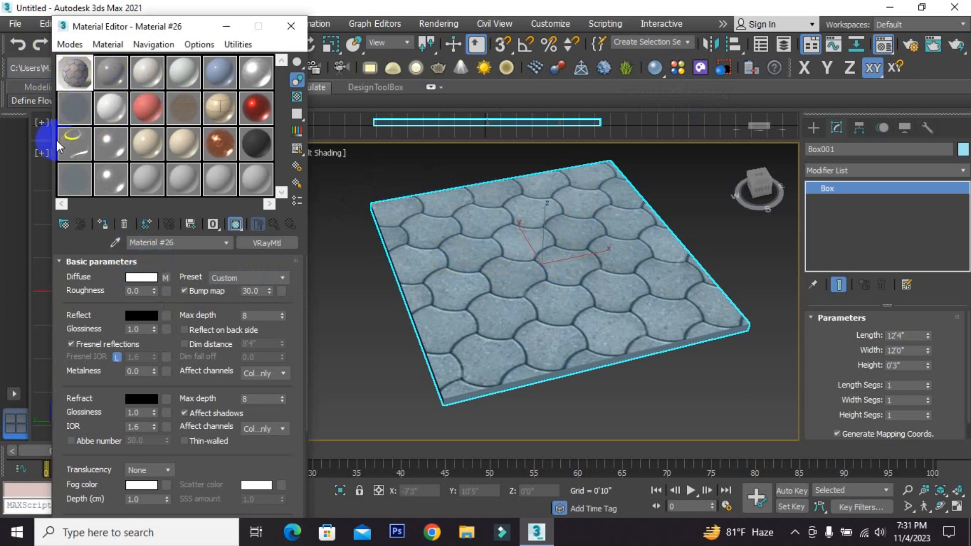
pyautogui.click(124, 224)
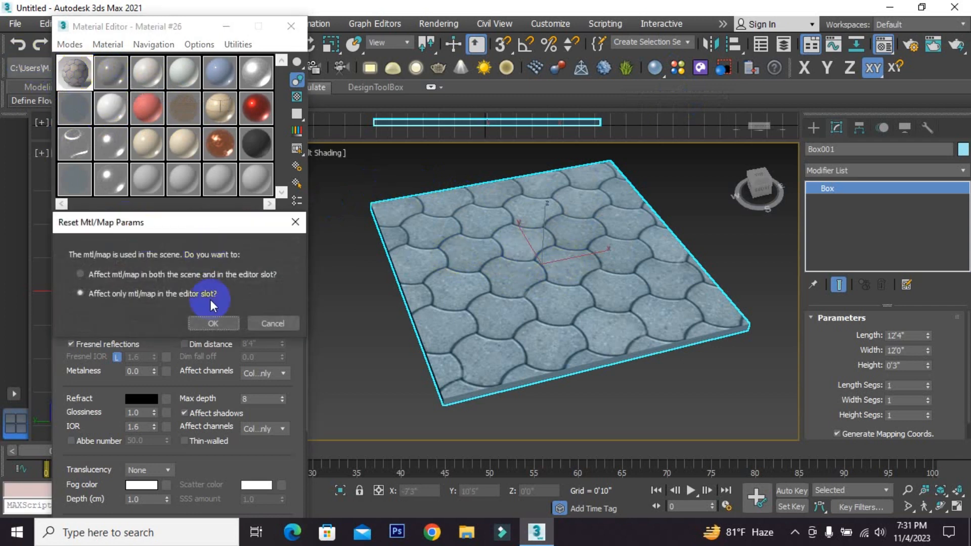
pyautogui.click(223, 327)
pyautogui.moveTo(75, 72); pyautogui.dragTo(470, 266)
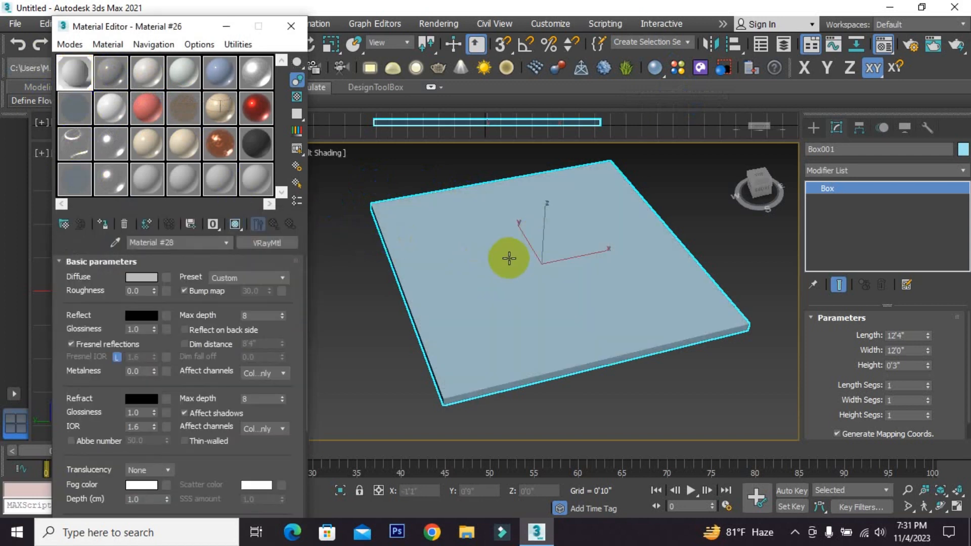
# Reset all the material editor slots to their default materials.
pyautogui.click(236, 45)
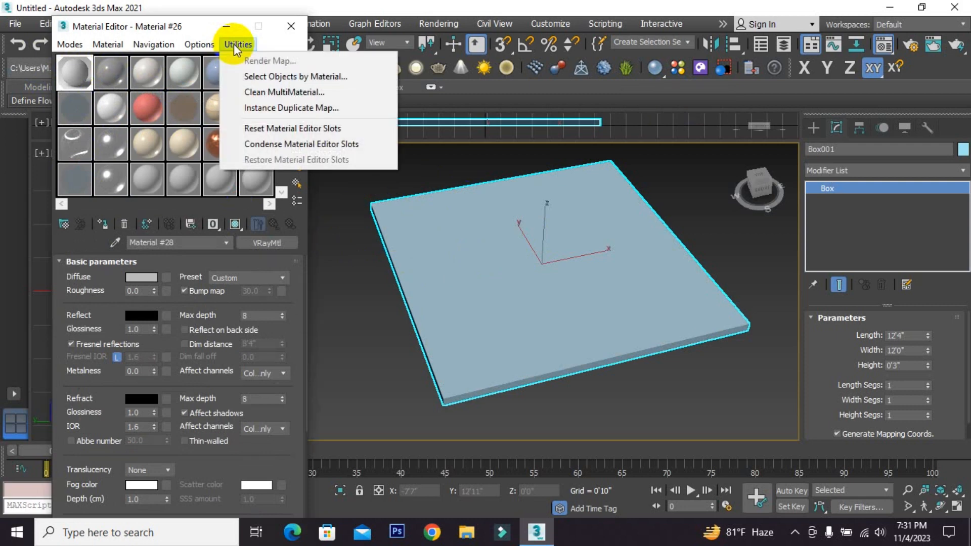
pyautogui.click(289, 129)
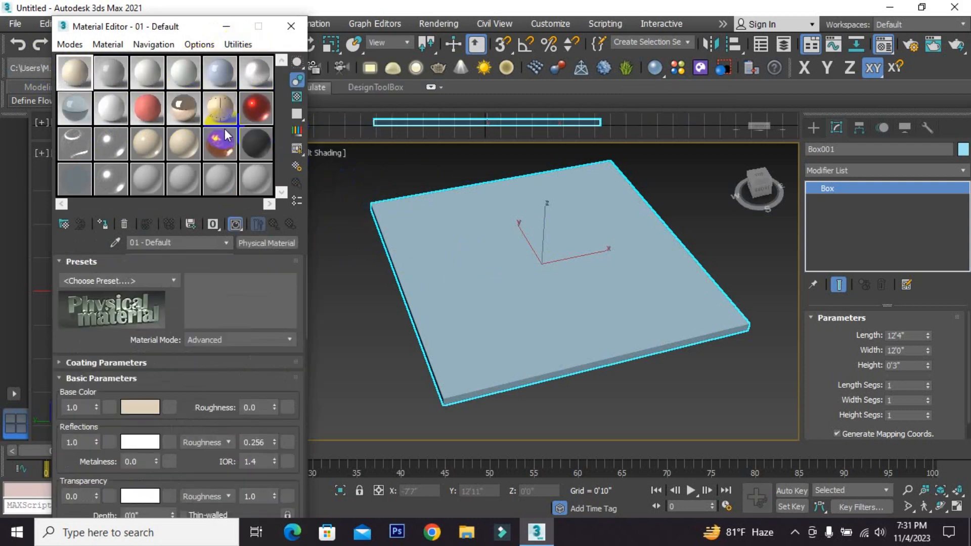
pyautogui.click(308, 203)
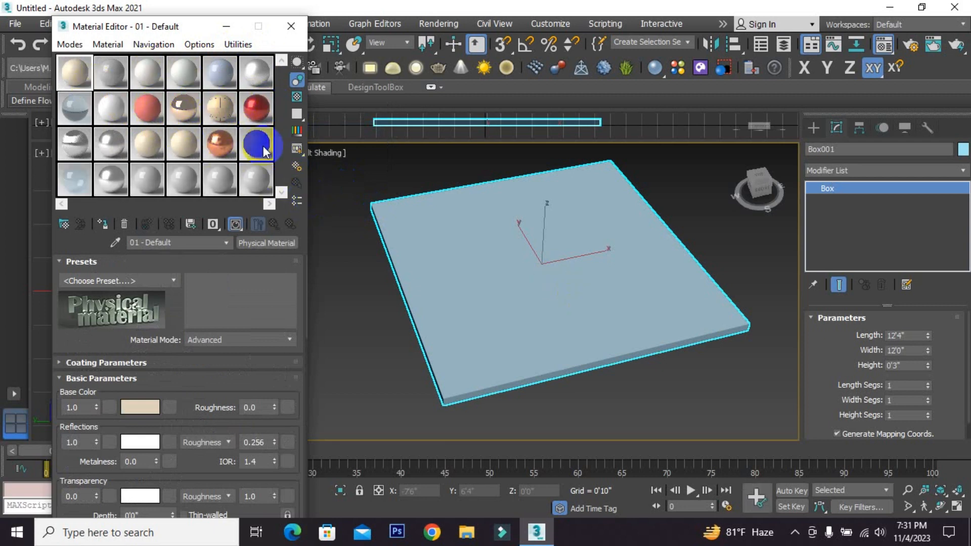
# Switch to the Slate Material Editor and widen its window to enlarge the node view.
pyautogui.click(71, 47)
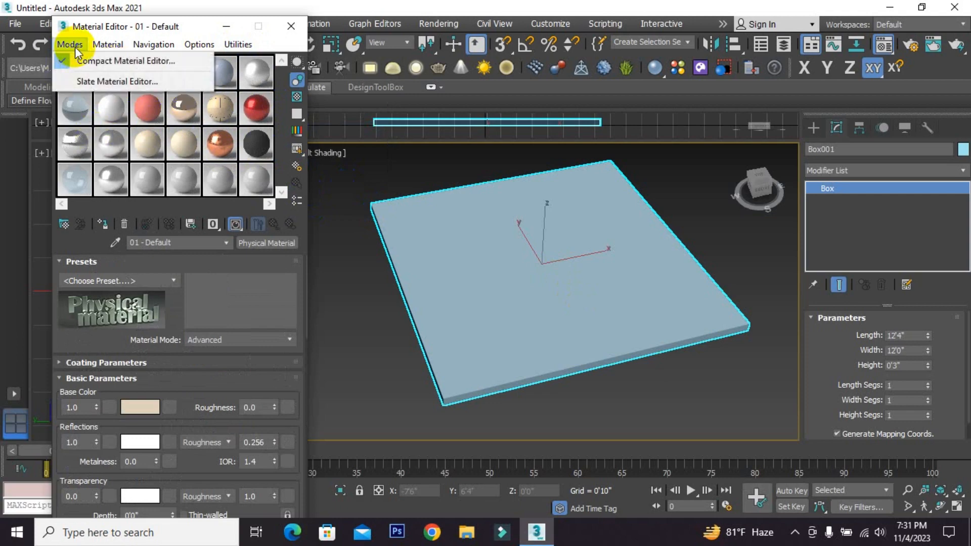
pyautogui.click(113, 83)
pyautogui.keyDown('alt'); pyautogui.moveTo(650, 230); pyautogui.dragTo(678, 256, button='middle'); pyautogui.keyUp('alt')
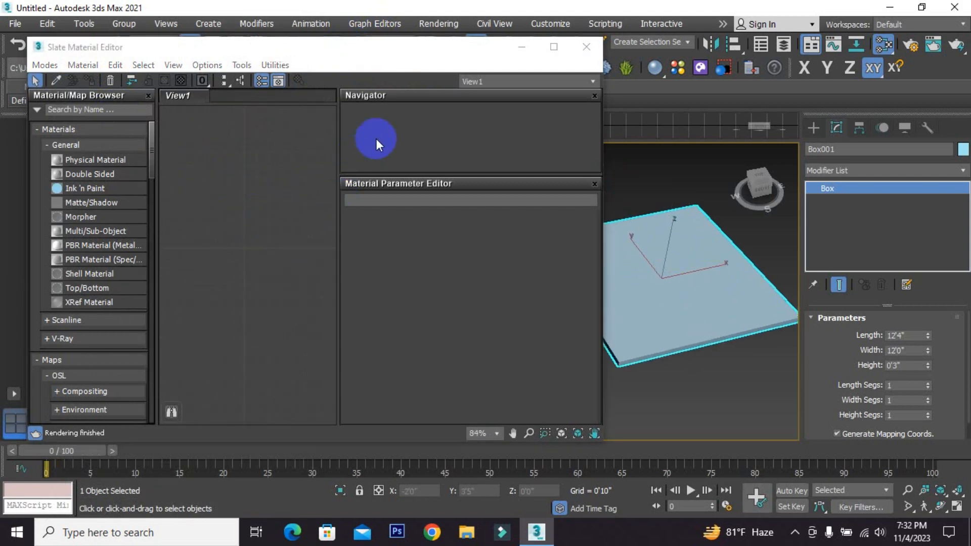
pyautogui.moveTo(338, 167); pyautogui.dragTo(384, 167)
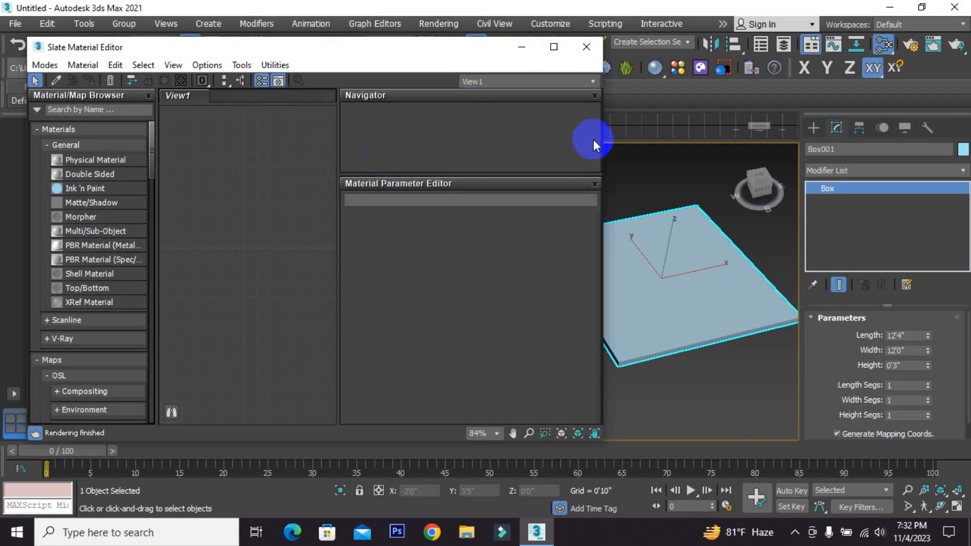
pyautogui.moveTo(601, 150); pyautogui.dragTo(854, 162)
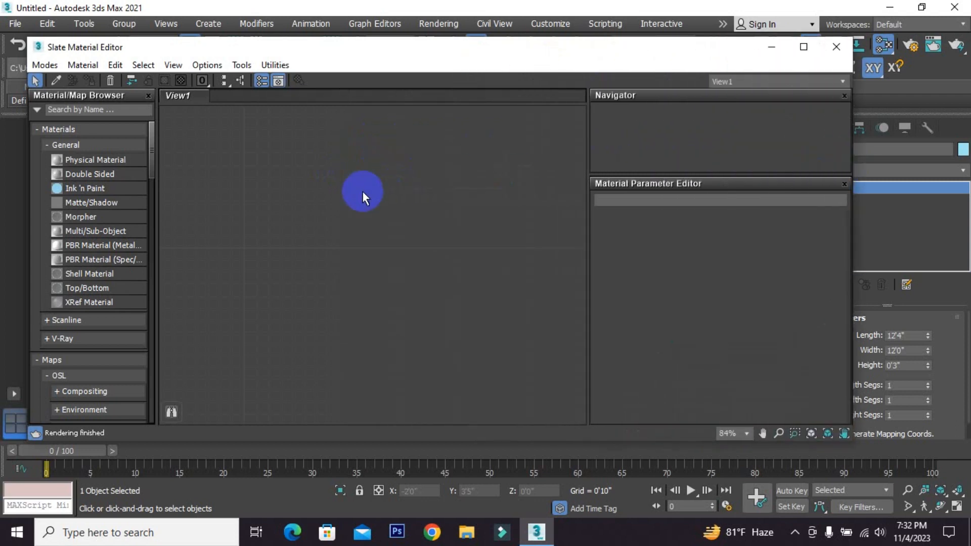
# Switch back to the Compact Material Editor.
pyautogui.rightClick(347, 272)
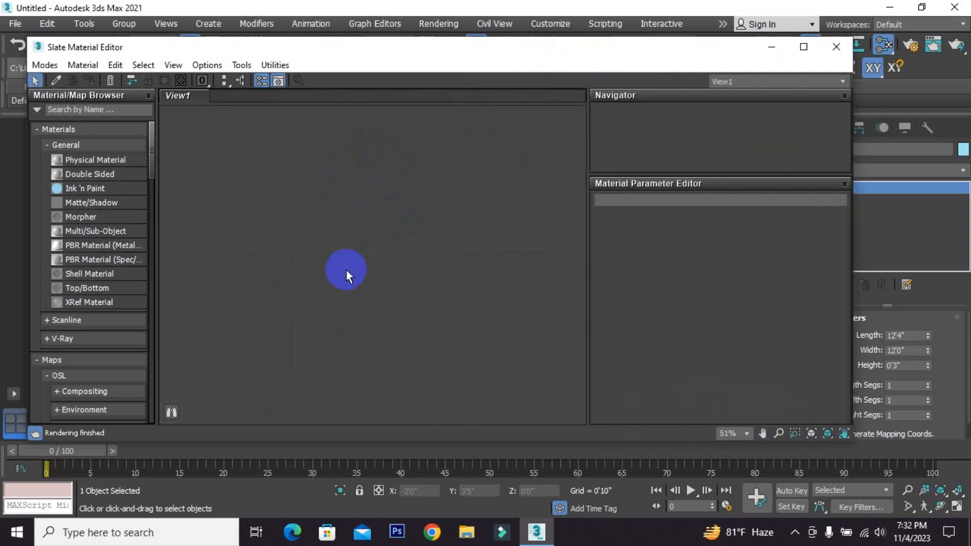
pyautogui.click(45, 64)
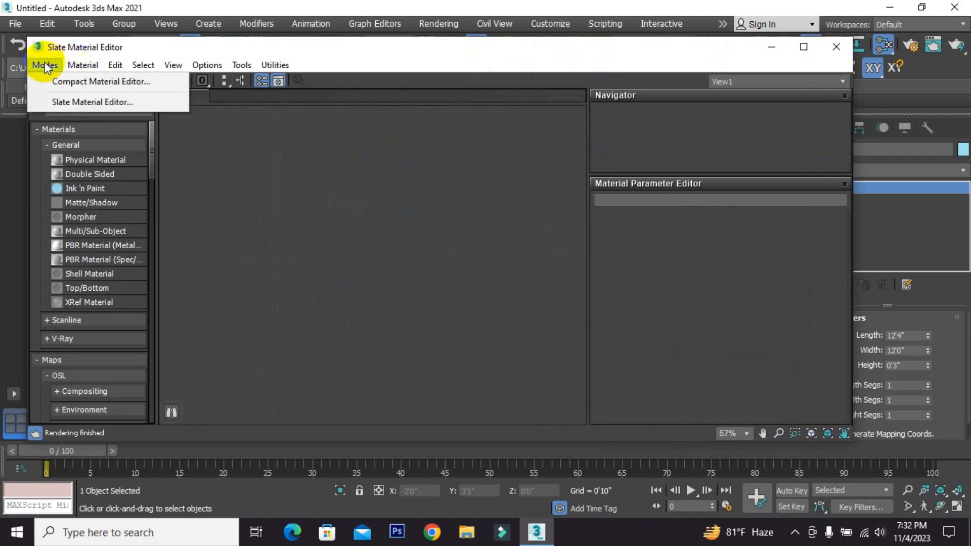
pyautogui.click(75, 86)
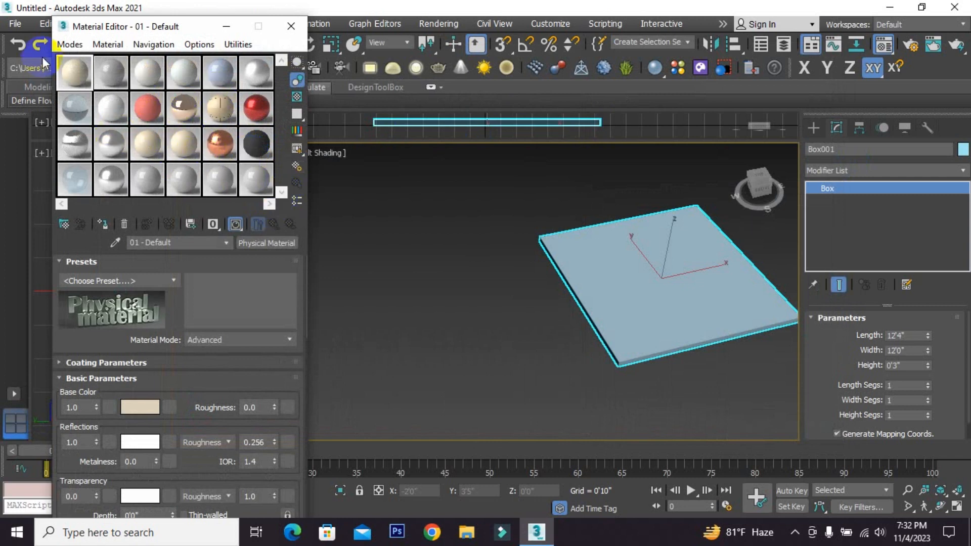
# Open the Slate Material Editor and narrow its window so the box shows beside it.
pyautogui.click(68, 44)
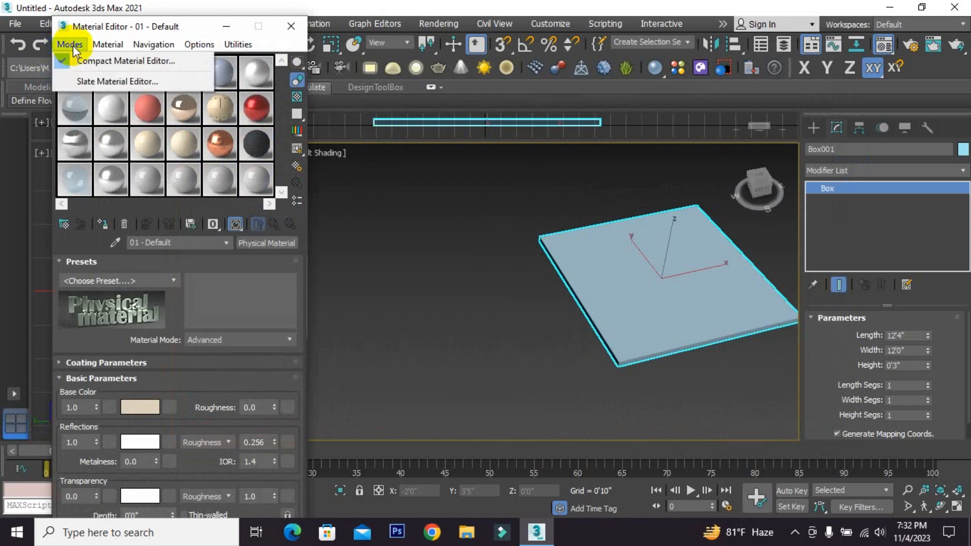
pyautogui.click(99, 82)
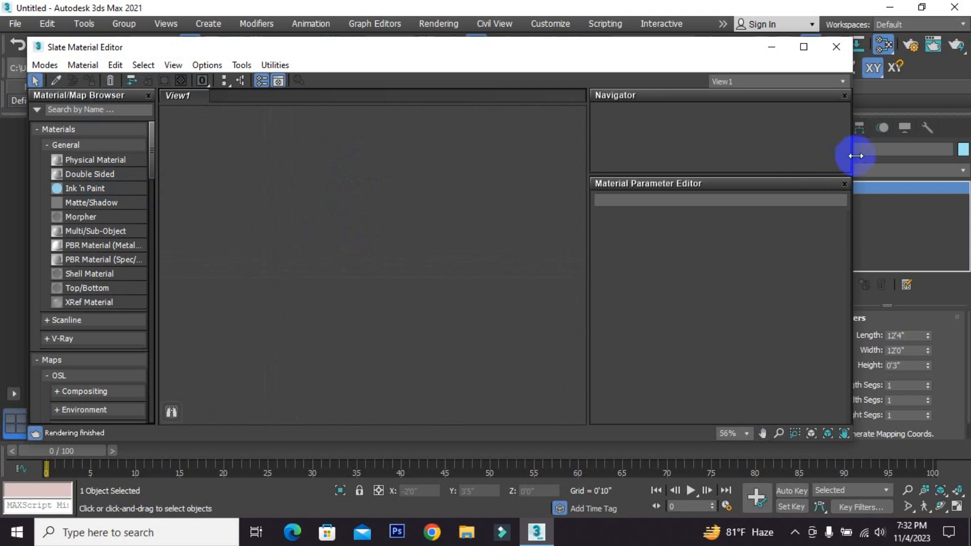
pyautogui.moveTo(852, 156); pyautogui.dragTo(613, 163)
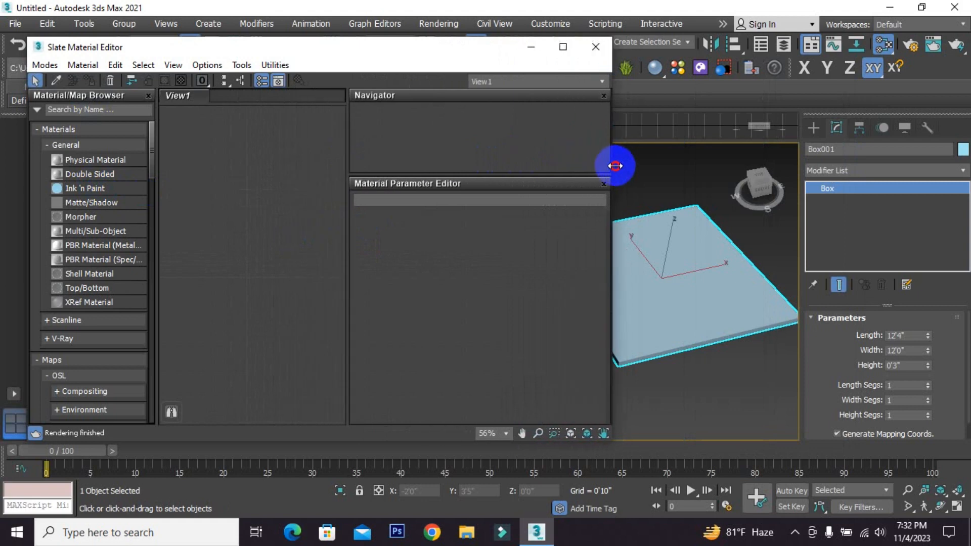
pyautogui.scroll(3, 706, 258)
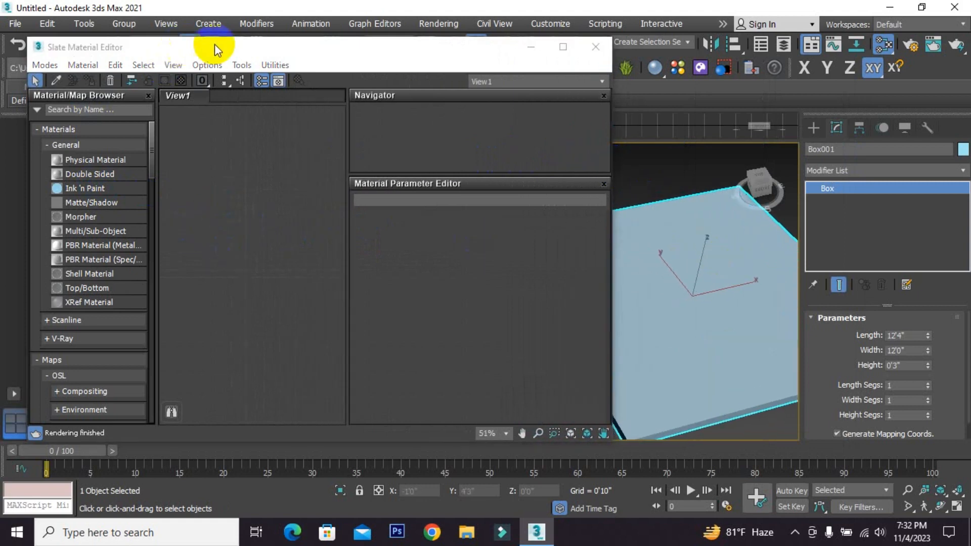
# Add a VRayMtl material node to the empty node view and place it where its map inputs are fully visible.
pyautogui.moveTo(212, 47); pyautogui.dragTo(202, 43)
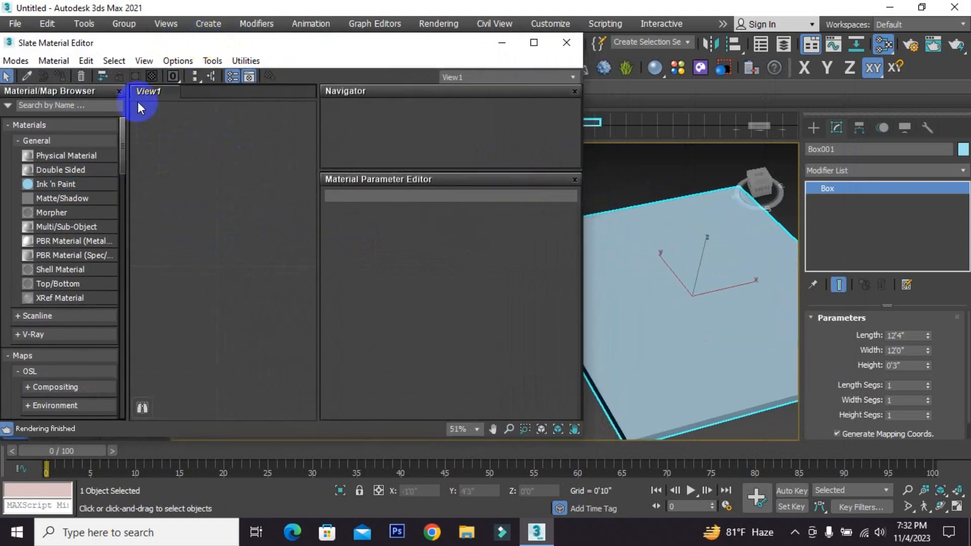
pyautogui.rightClick(149, 135)
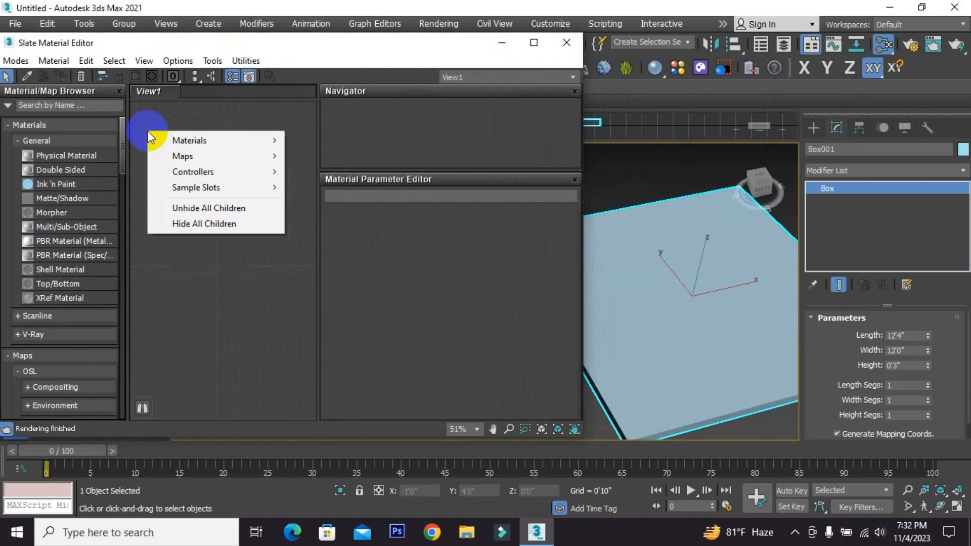
pyautogui.click(225, 142)
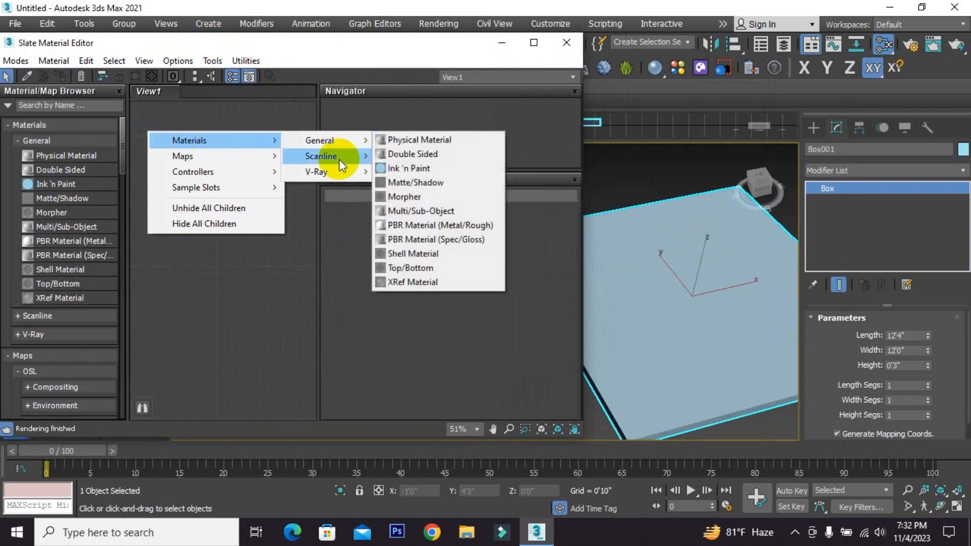
pyautogui.click(338, 173)
pyautogui.moveTo(337, 157)
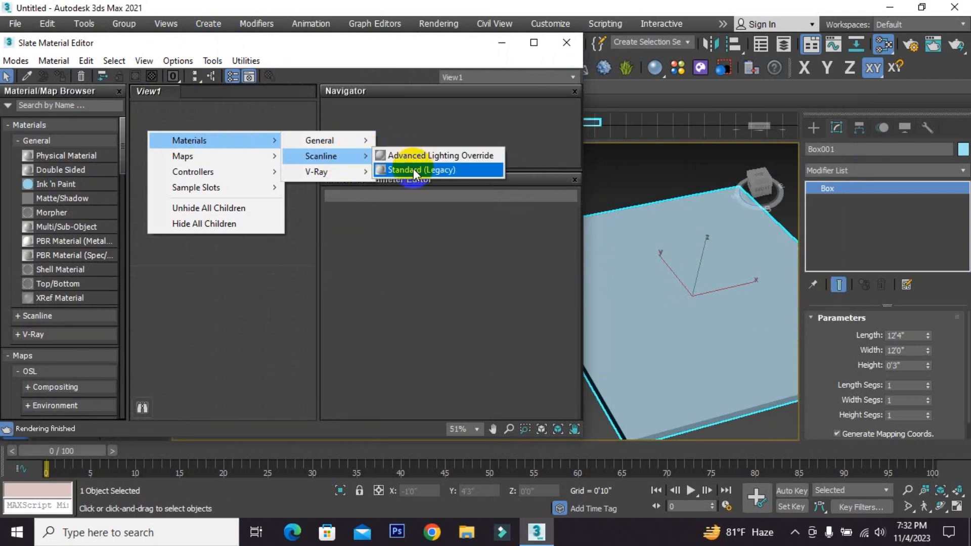
pyautogui.click(338, 141)
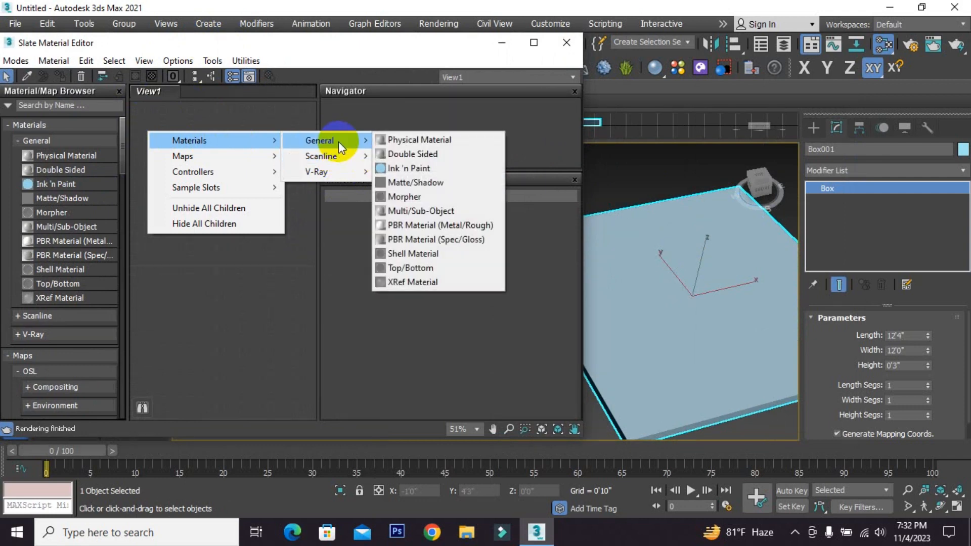
pyautogui.click(318, 172)
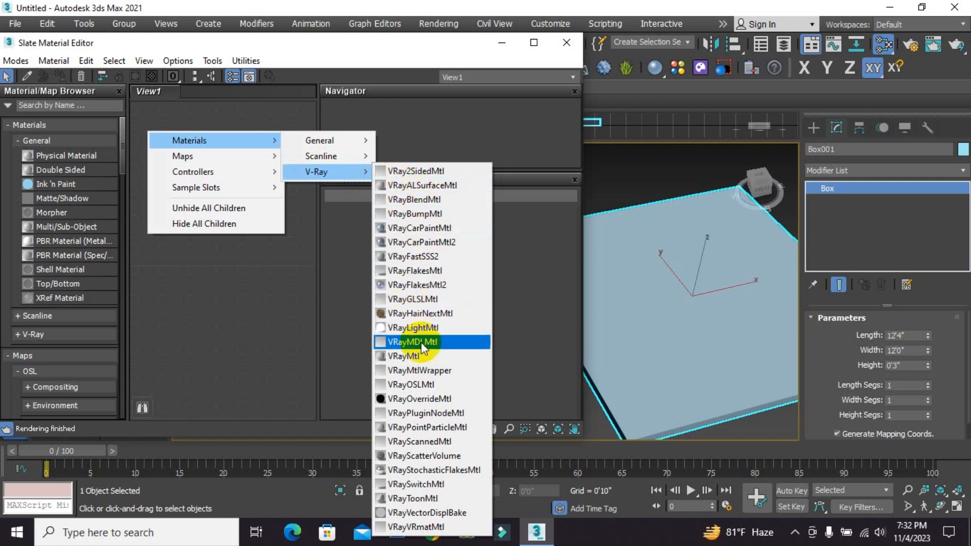
pyautogui.click(404, 356)
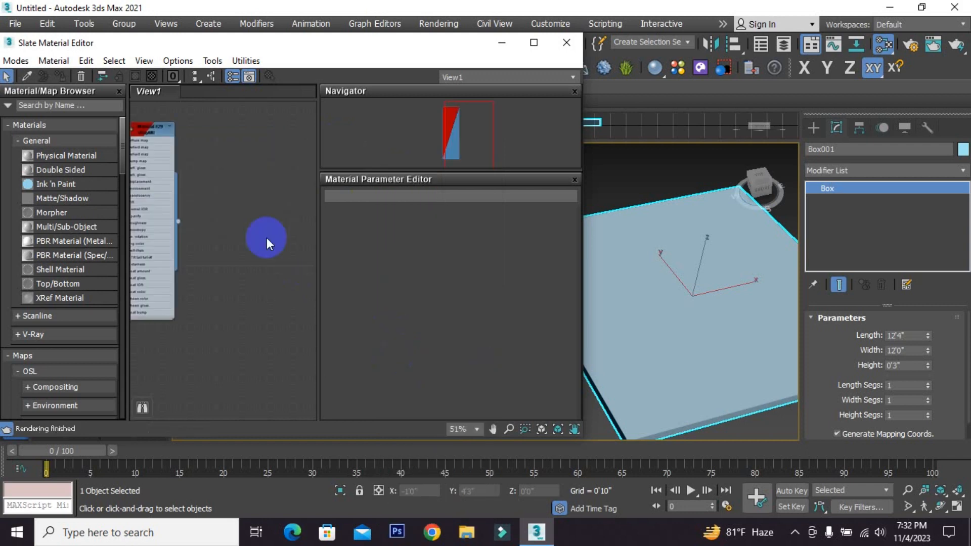
pyautogui.moveTo(147, 132); pyautogui.dragTo(183, 134)
pyautogui.scroll(2, 191, 138)
pyautogui.moveTo(205, 144)
pyautogui.mouseDown(button='middle')
pyautogui.moveTo(223, 147)
pyautogui.moveTo(205, 135)
pyautogui.mouseUp(button='middle')
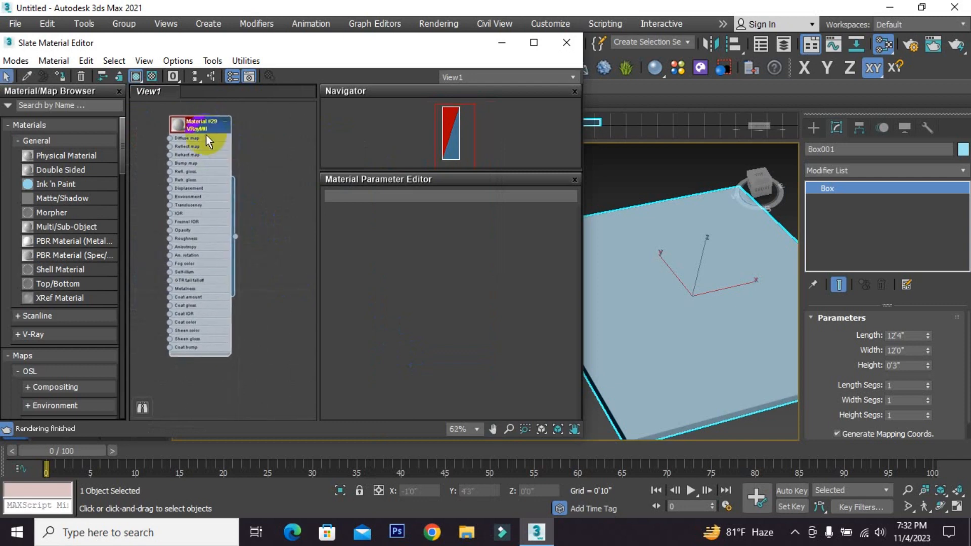
pyautogui.scroll(3, 202, 131)
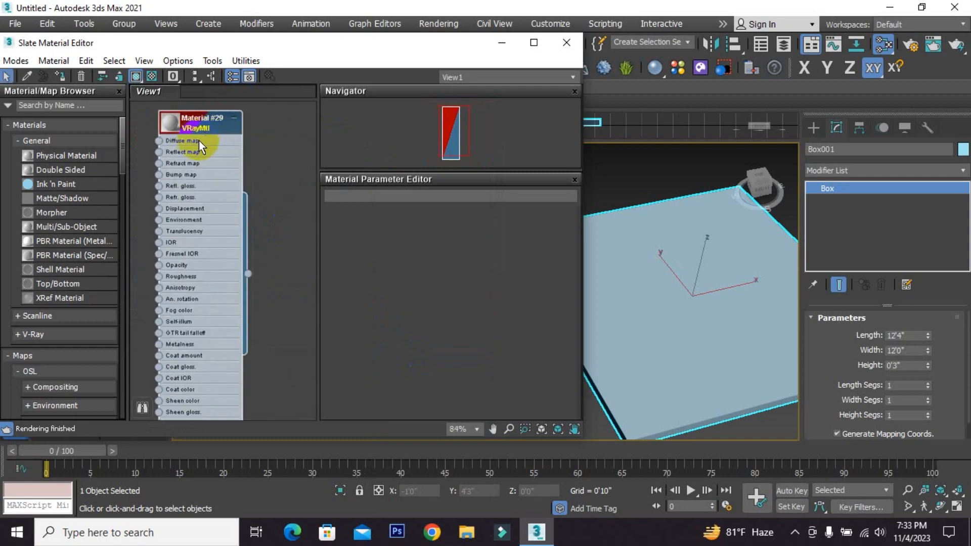
# Display the VRayMtl node's settings in the parameter editor.
pyautogui.doubleClick(175, 123)
pyautogui.doubleClick(174, 122)
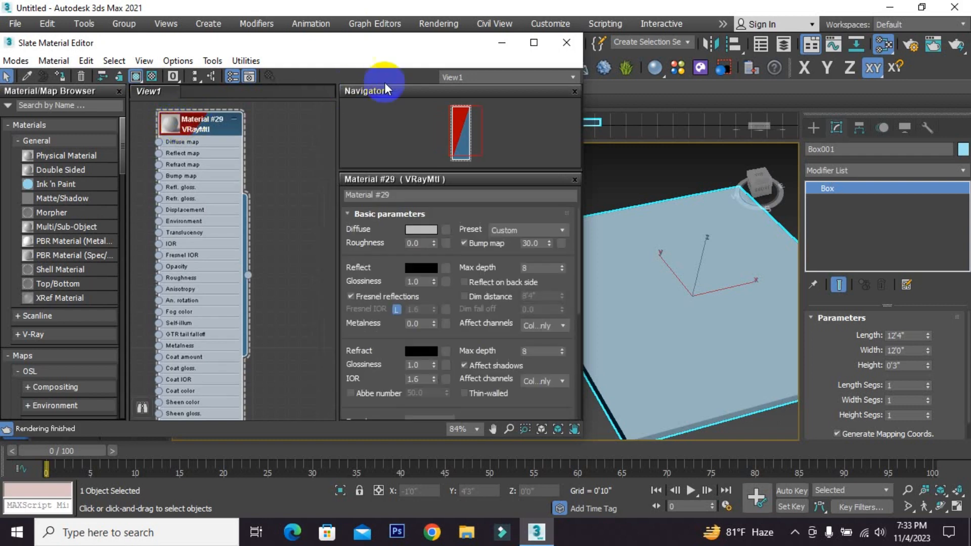
pyautogui.click(315, 167)
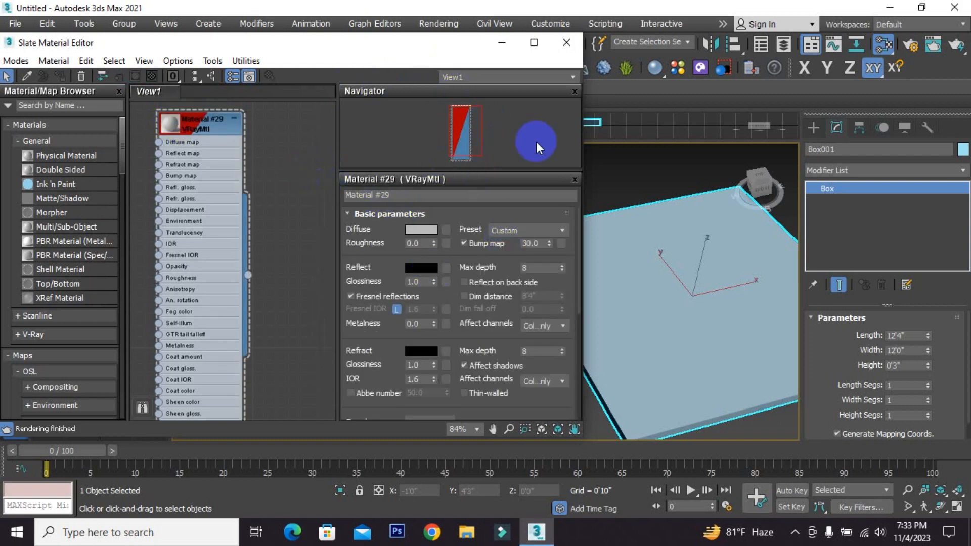
pyautogui.click(188, 124)
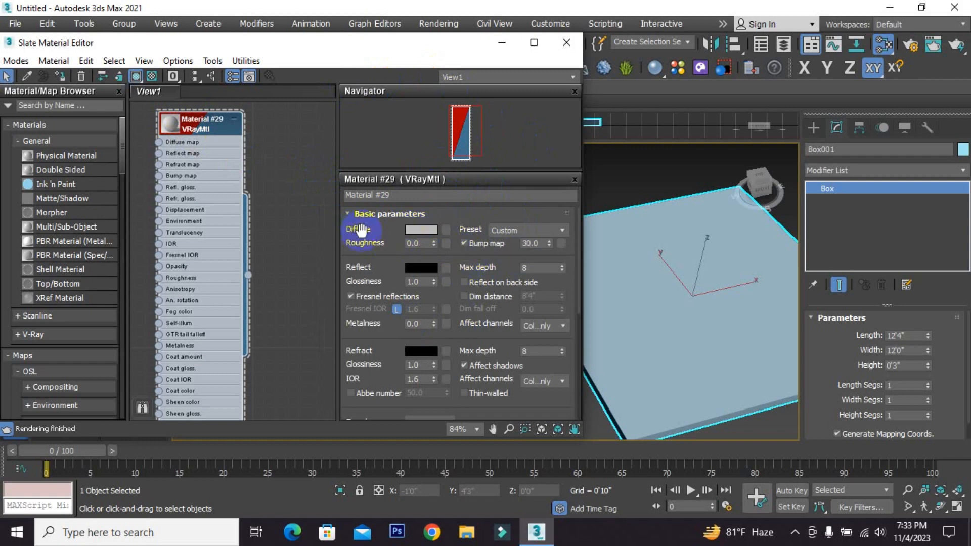
# Set the VRayMtl's diffuse color to turquoise with red 15, green 209 and blue 134.
pyautogui.click(422, 230)
pyautogui.click(338, 114)
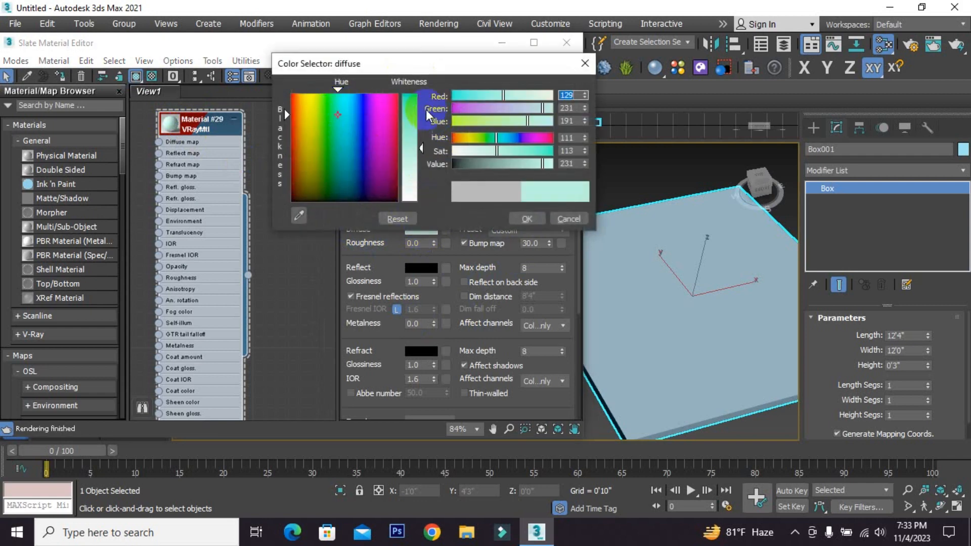
pyautogui.click(409, 106)
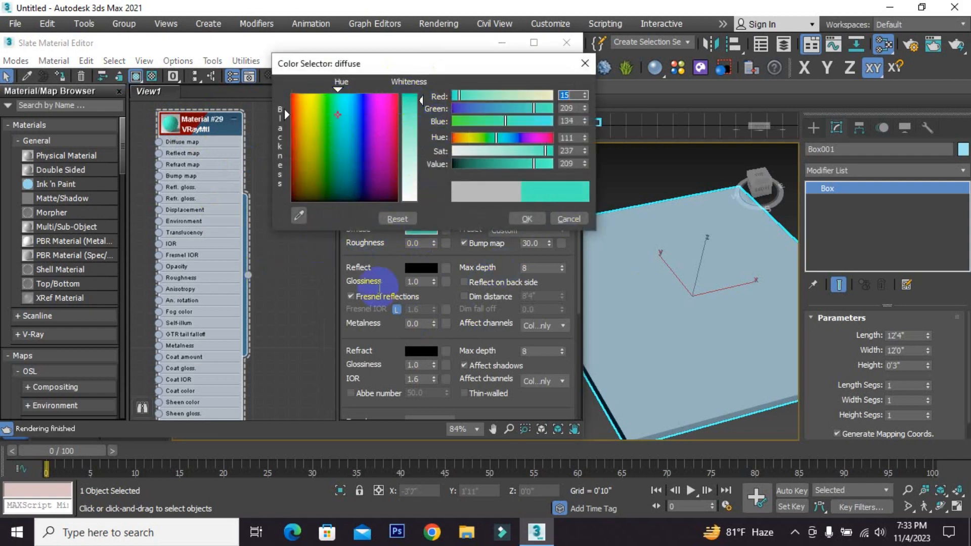
pyautogui.click(539, 218)
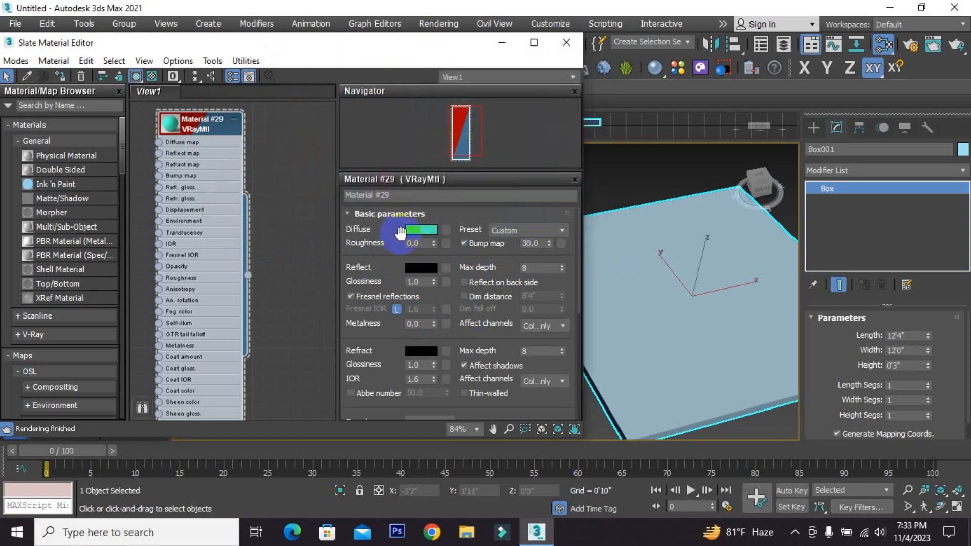
# Assign the turquoise VRayMtl to the box by wiring the node's output to it in the viewport.
pyautogui.scroll(2, 241, 277)
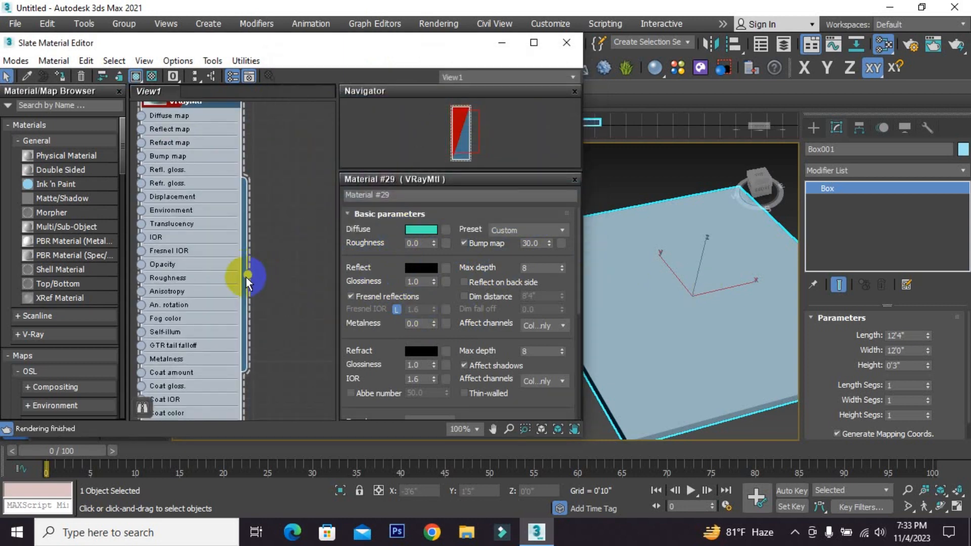
pyautogui.scroll(-1, 246, 277)
pyautogui.scroll(1, 248, 278)
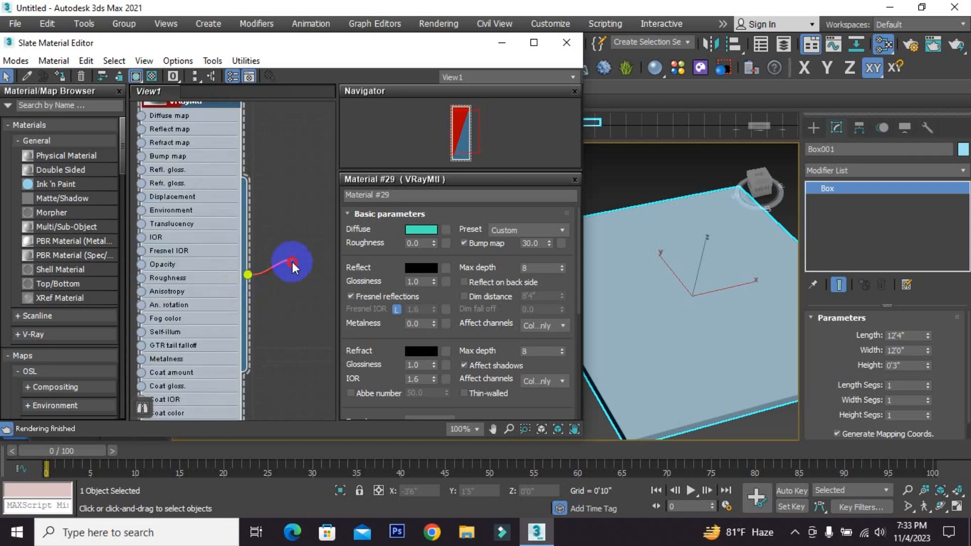
pyautogui.moveTo(305, 279); pyautogui.dragTo(657, 292)
# Change the VRayMtl's diffuse color to pure white, with red, green and blue at 255.
pyautogui.scroll(-1, 356, 268)
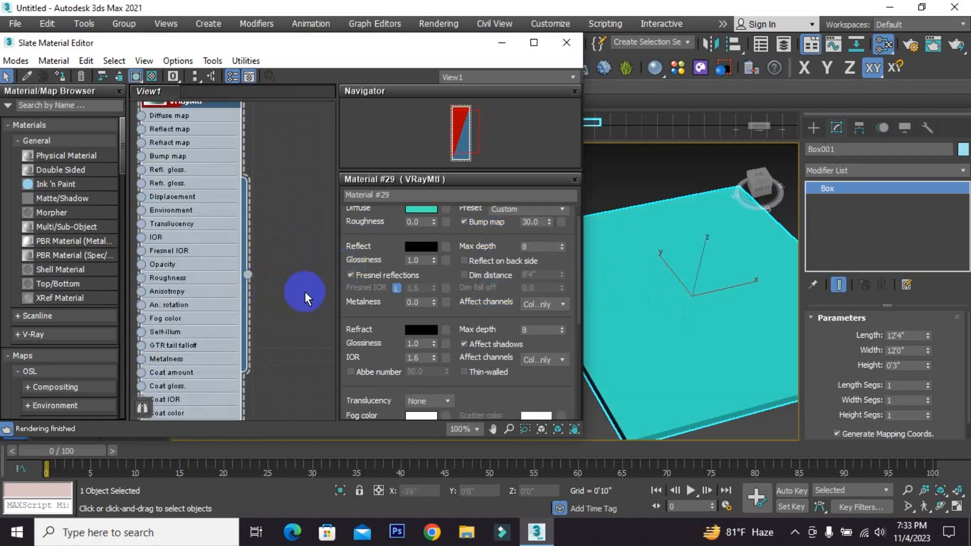
pyautogui.scroll(-2, 290, 286)
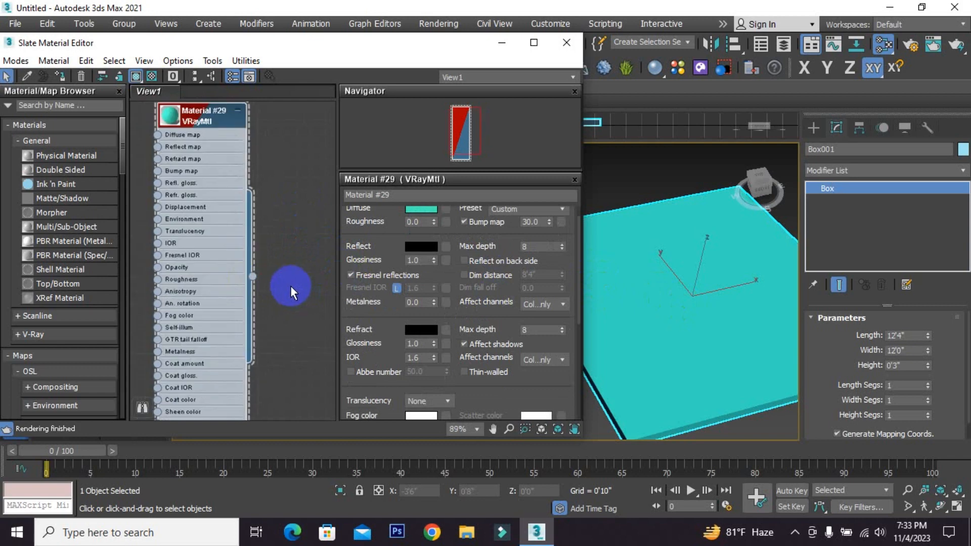
pyautogui.click(422, 209)
pyautogui.moveTo(402, 128); pyautogui.dragTo(411, 195)
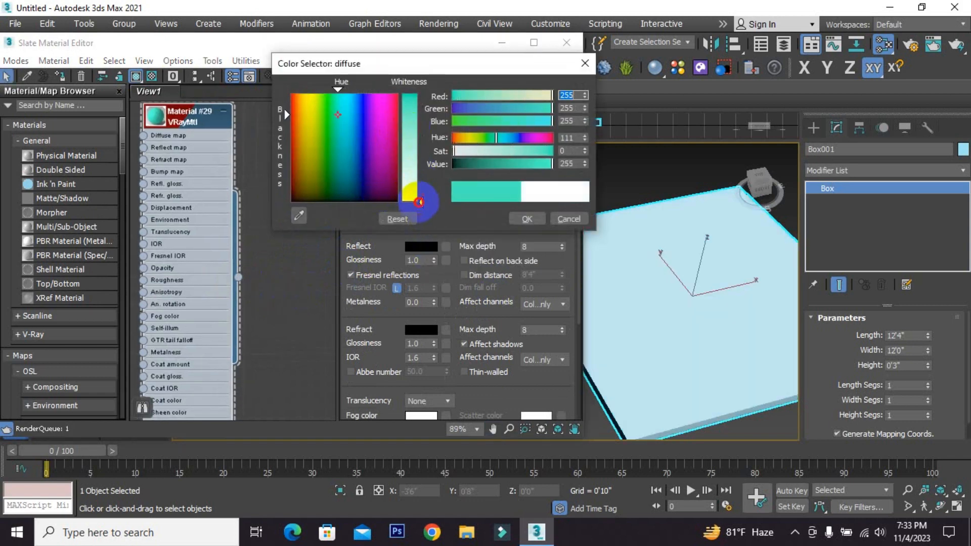
pyautogui.click(521, 219)
# Assign the white VRayMtl to the box again by wiring the node's output to it.
pyautogui.scroll(-4, 663, 280)
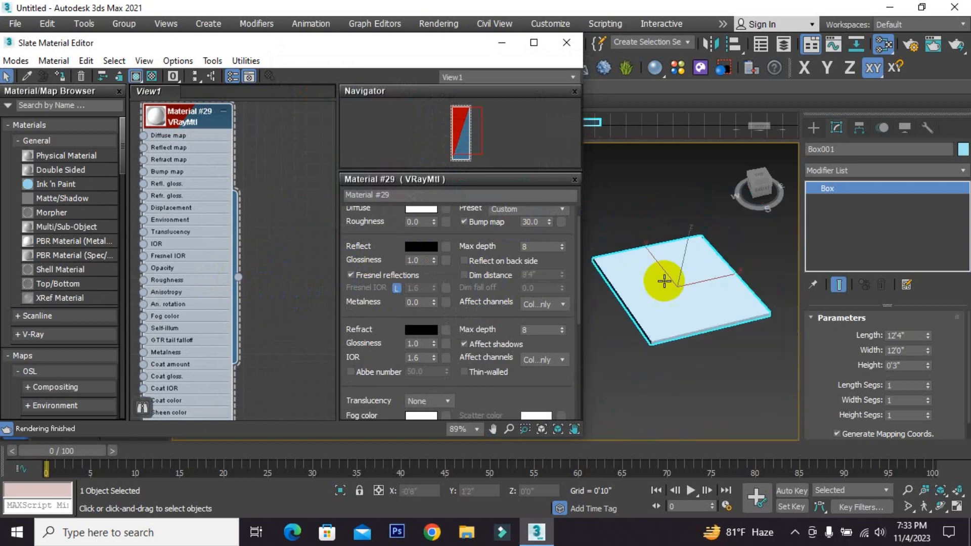
pyautogui.scroll(2, 667, 287)
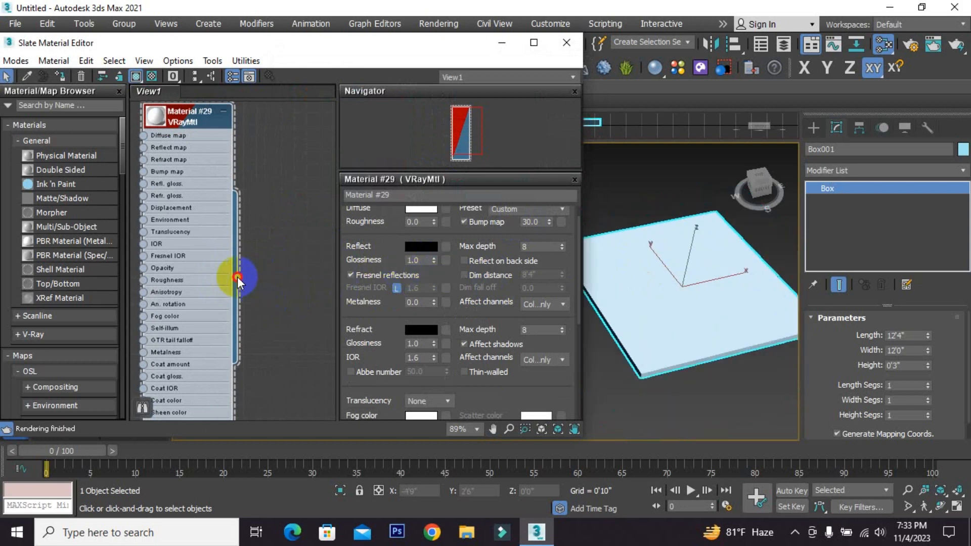
pyautogui.moveTo(238, 278); pyautogui.dragTo(675, 305)
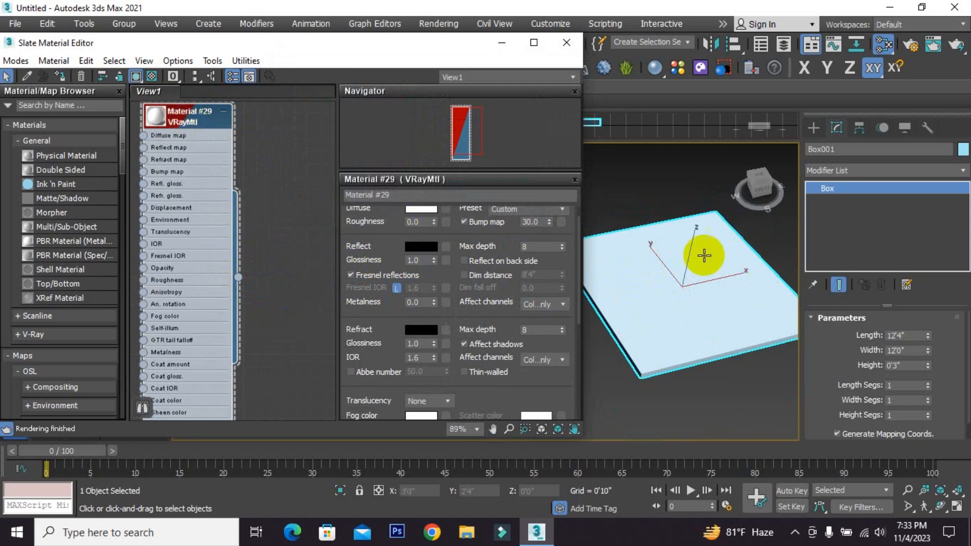
# Assign a VRayBitmap map to the material's diffuse slot.
pyautogui.scroll(1, 450, 243)
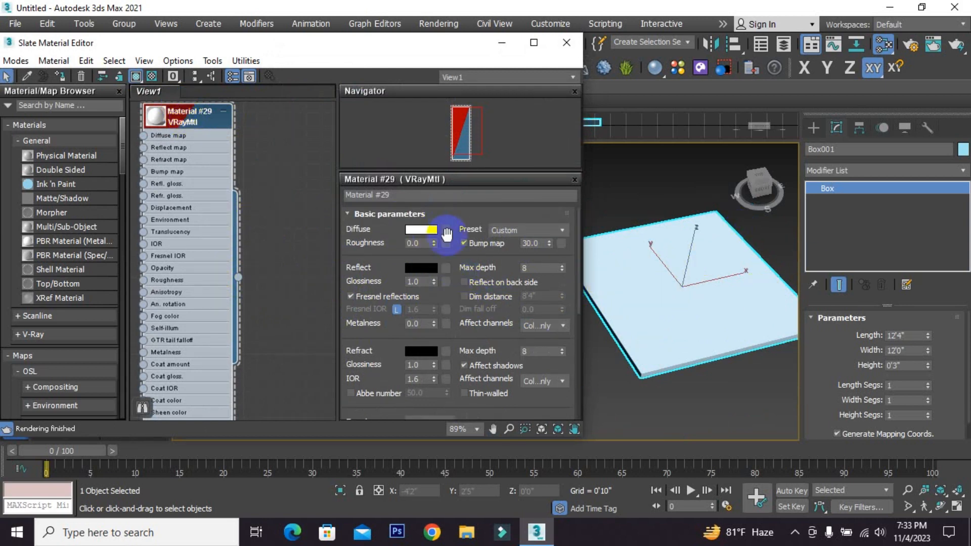
pyautogui.click(445, 230)
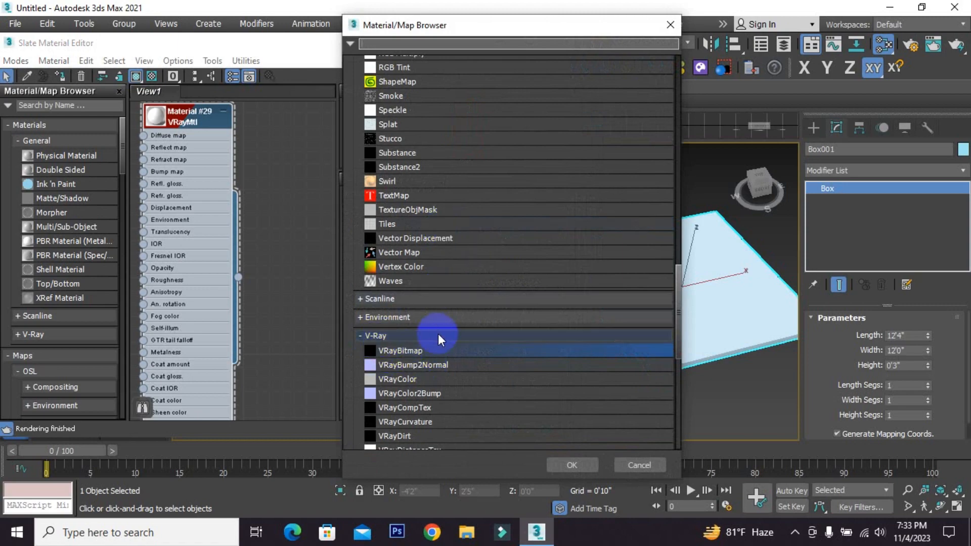
pyautogui.click(405, 352)
pyautogui.click(407, 354)
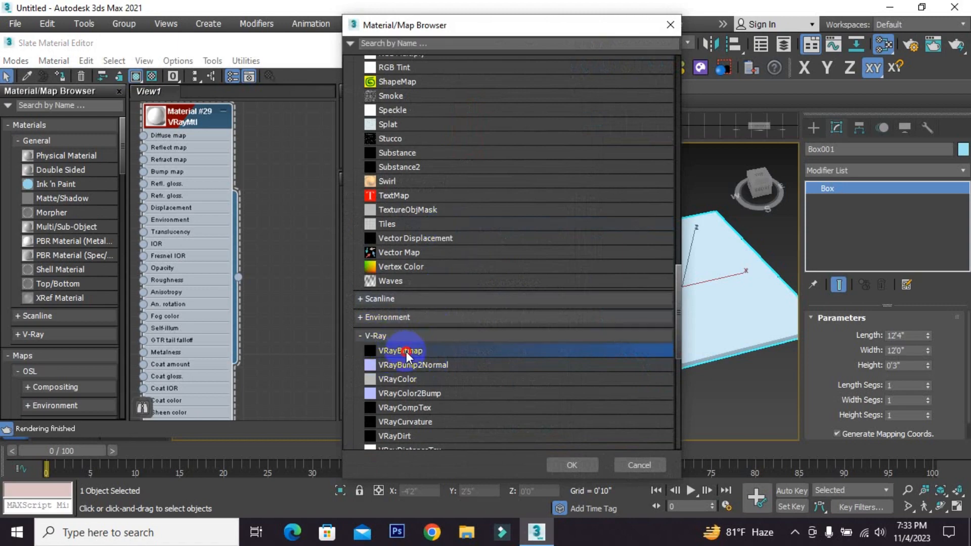
pyautogui.doubleClick(407, 352)
# Examine how the VRayBitmap node connects to the material's diffuse map input in the node view.
pyautogui.scroll(-3, 262, 211)
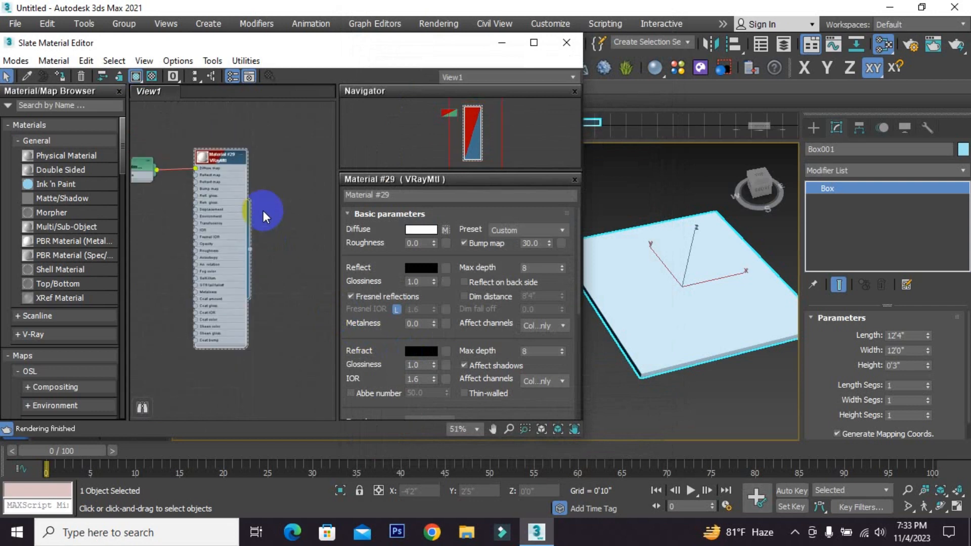
pyautogui.scroll(5, 263, 211)
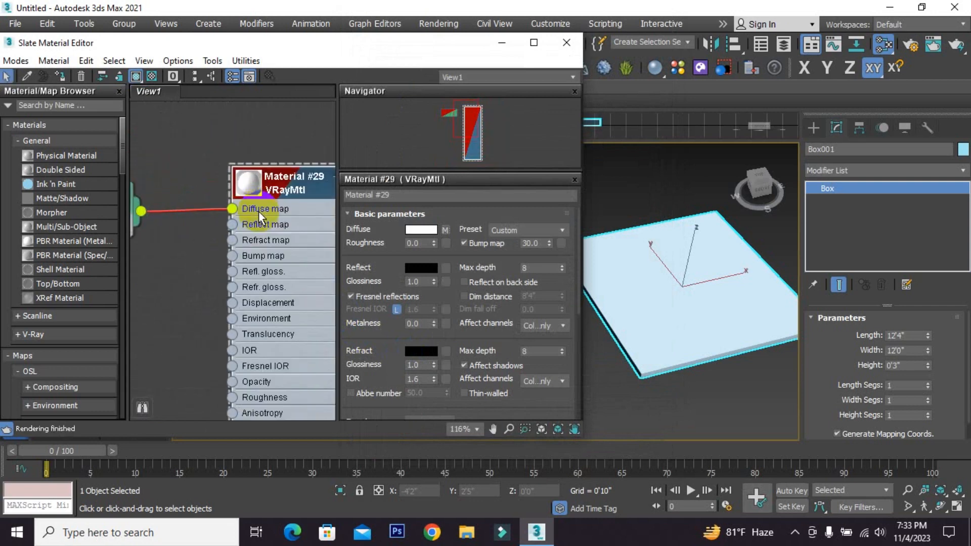
pyautogui.scroll(-2, 303, 212)
pyautogui.moveTo(205, 223); pyautogui.dragTo(235, 243, button='middle')
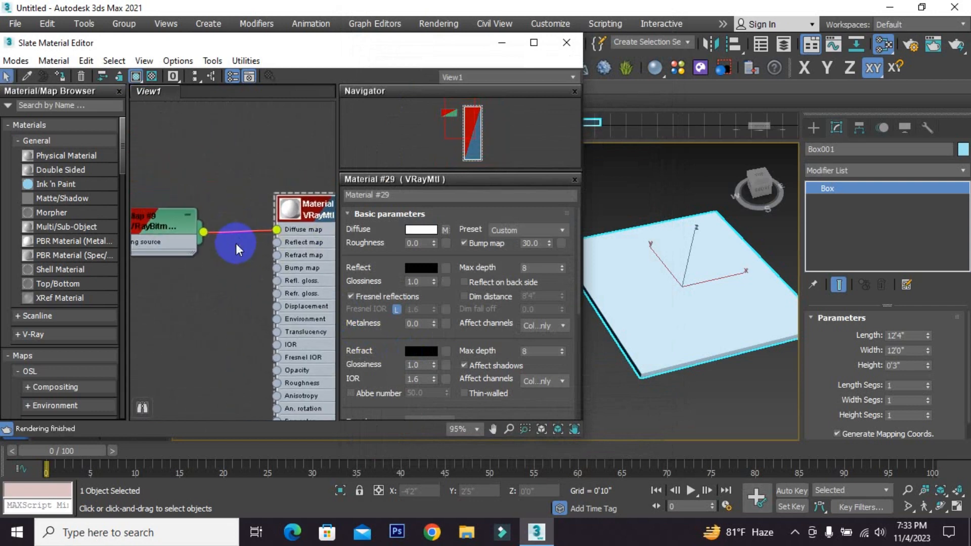
pyautogui.scroll(-1, 204, 240)
pyautogui.scroll(-1, 150, 226)
pyautogui.moveTo(149, 265); pyautogui.dragTo(182, 281, button='middle')
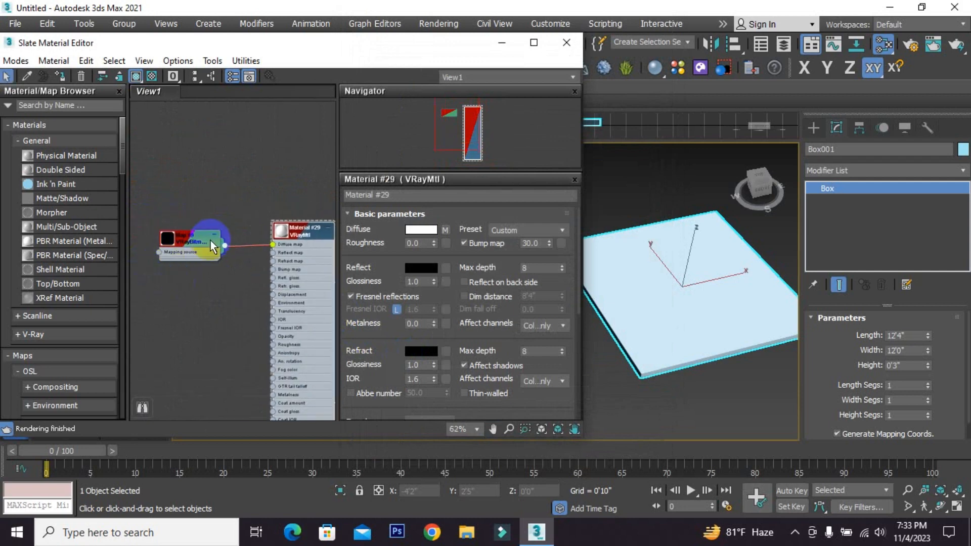
pyautogui.scroll(2, 283, 247)
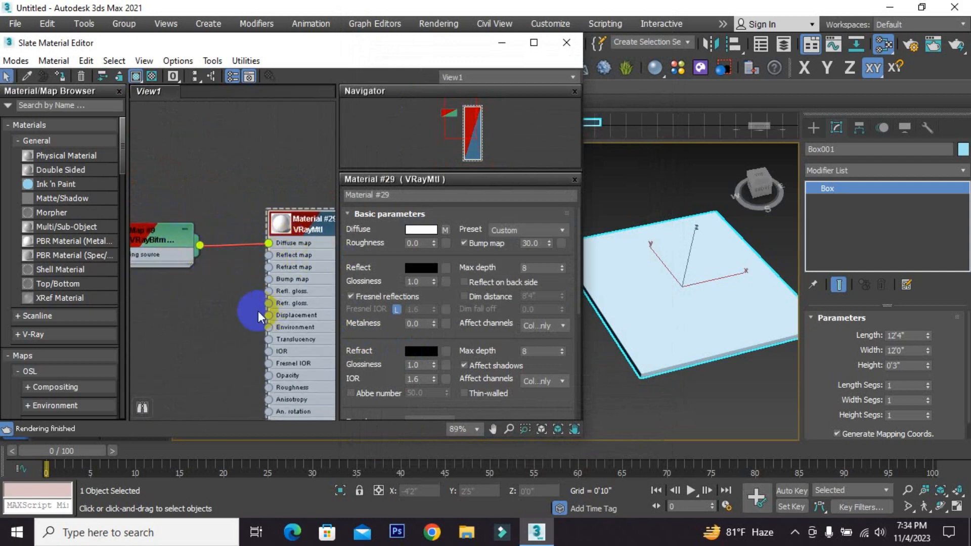
pyautogui.scroll(-2, 207, 274)
pyautogui.moveTo(192, 241); pyautogui.dragTo(197, 240, button='middle')
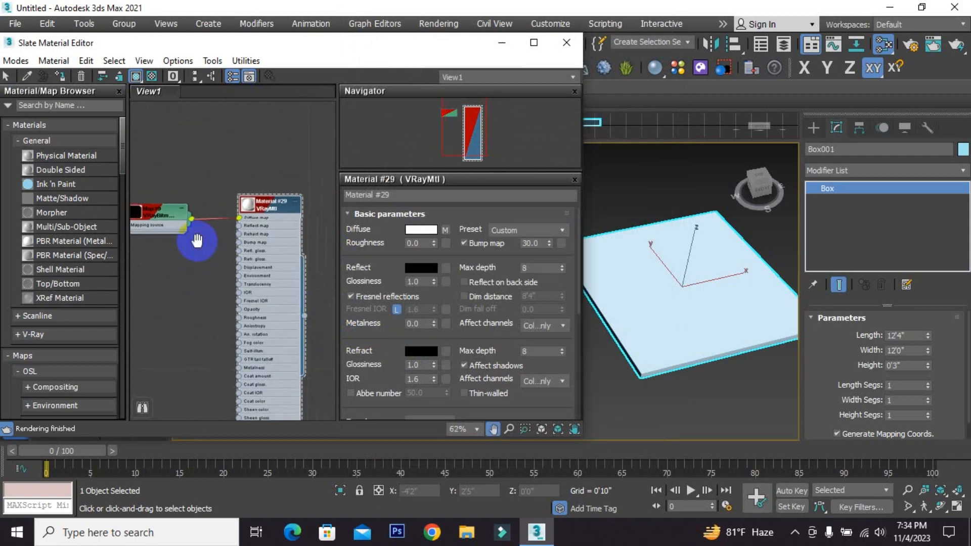
# Load the light wood plank image imagesddd from the Extra- 9 folder into the VRayBitmap map.
pyautogui.click(156, 216)
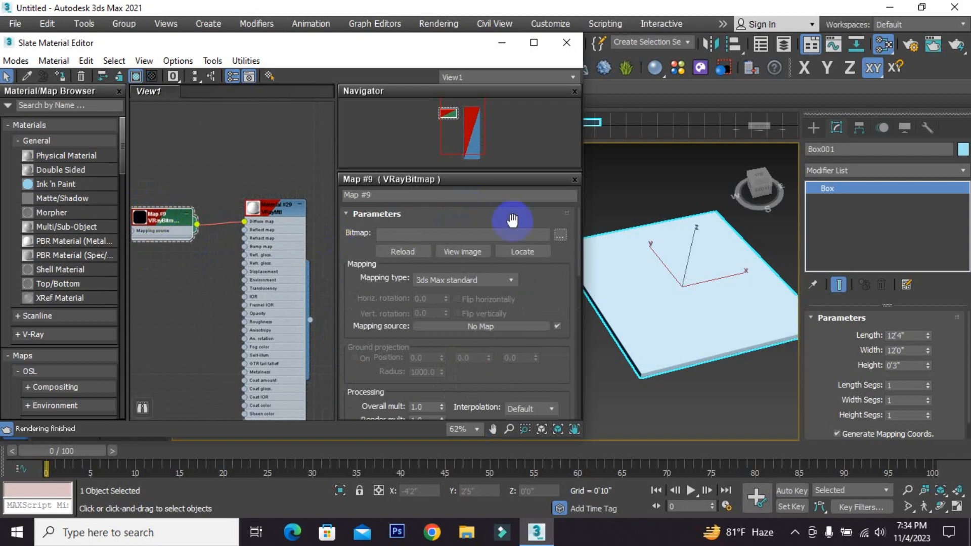
pyautogui.click(560, 235)
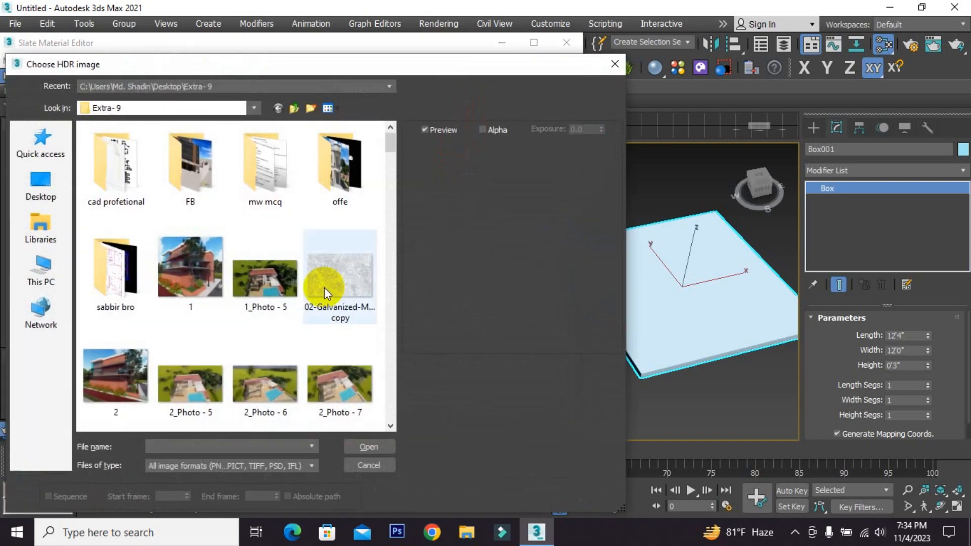
pyautogui.scroll(-2, 283, 293)
pyautogui.scroll(-15, 278, 299)
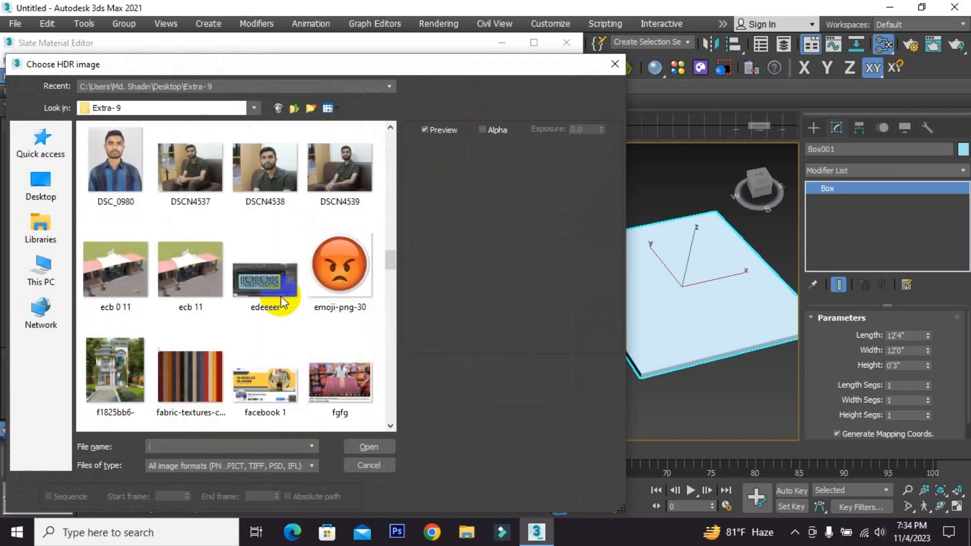
pyautogui.scroll(2, 329, 265)
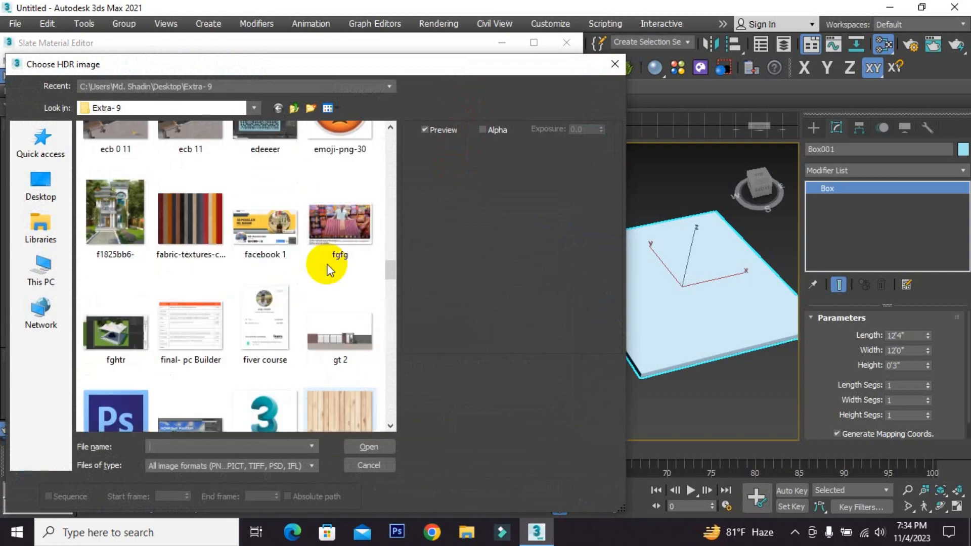
pyautogui.scroll(-2, 326, 271)
pyautogui.click(327, 265)
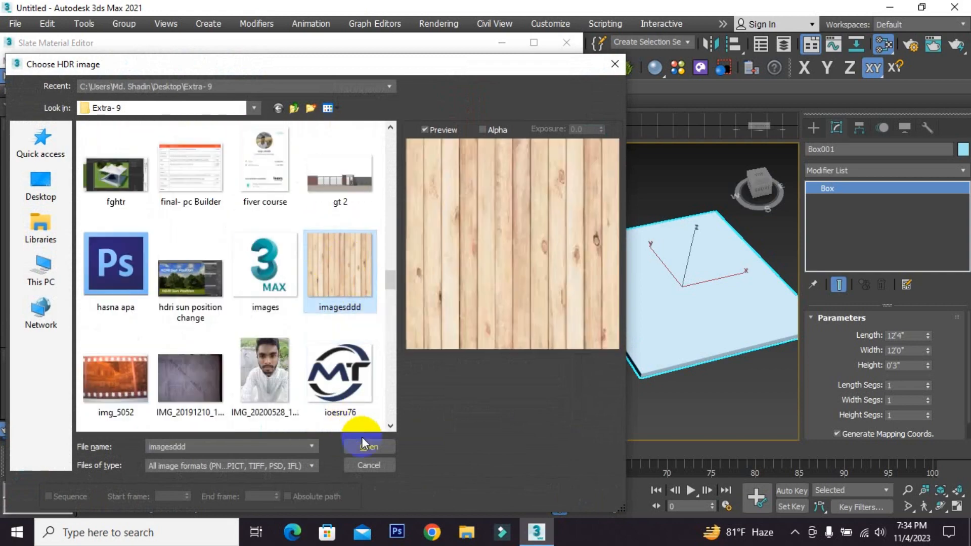
pyautogui.click(368, 444)
# Deselect the box and examine how the wood plank texture looks on it in the perspective view.
pyautogui.scroll(2, 694, 303)
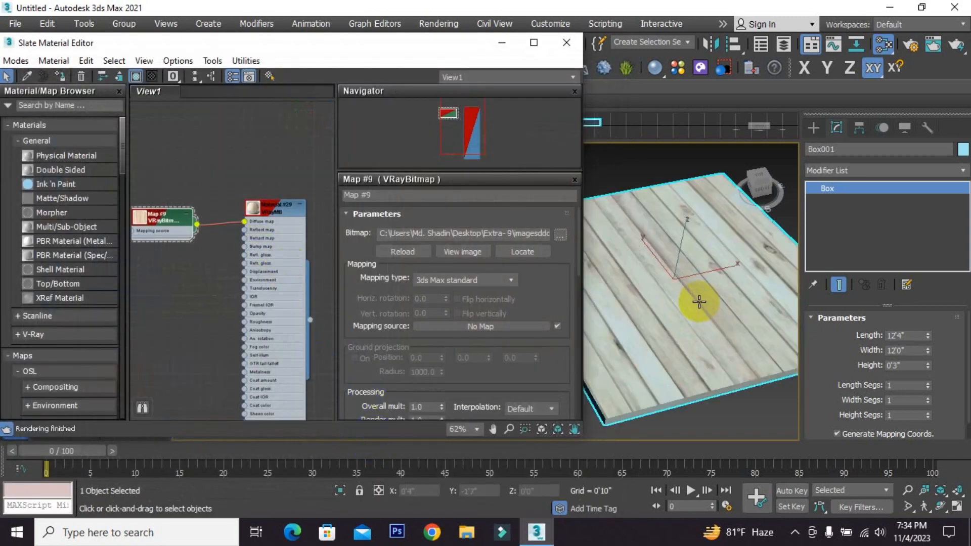
pyautogui.scroll(2, 650, 288)
pyautogui.moveTo(457, 51); pyautogui.dragTo(301, 32)
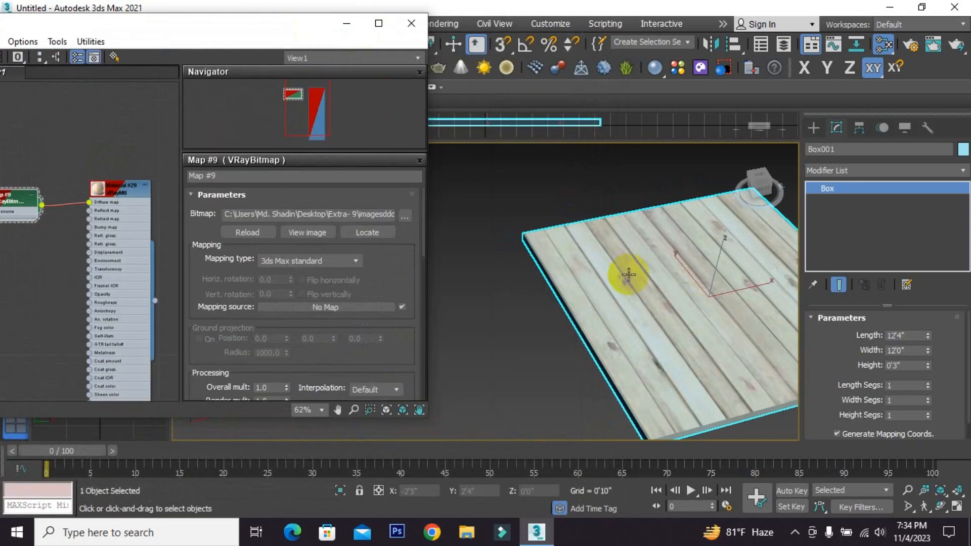
pyautogui.scroll(3, 607, 271)
pyautogui.scroll(-3, 587, 263)
pyautogui.click(455, 332)
pyautogui.scroll(2, 555, 321)
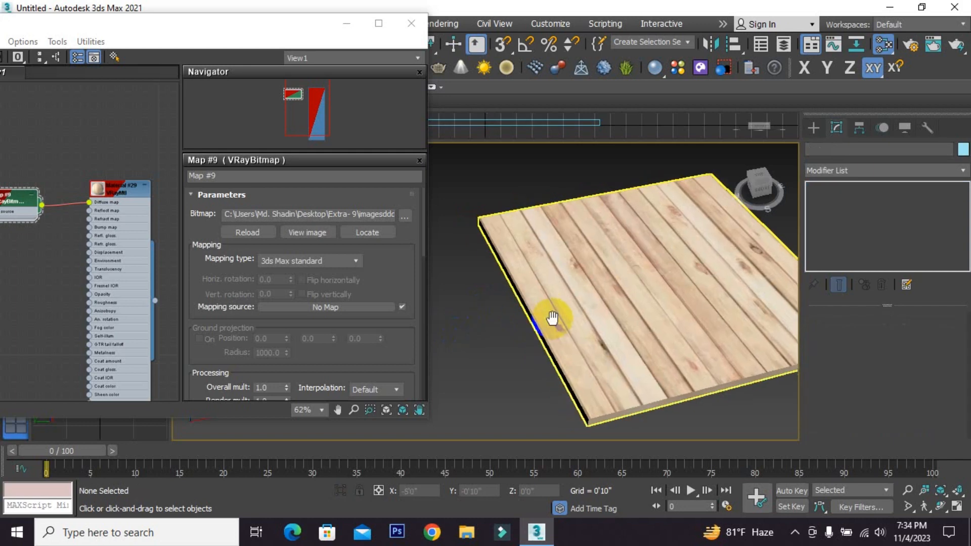
pyautogui.scroll(2, 563, 310)
pyautogui.scroll(-3, 493, 274)
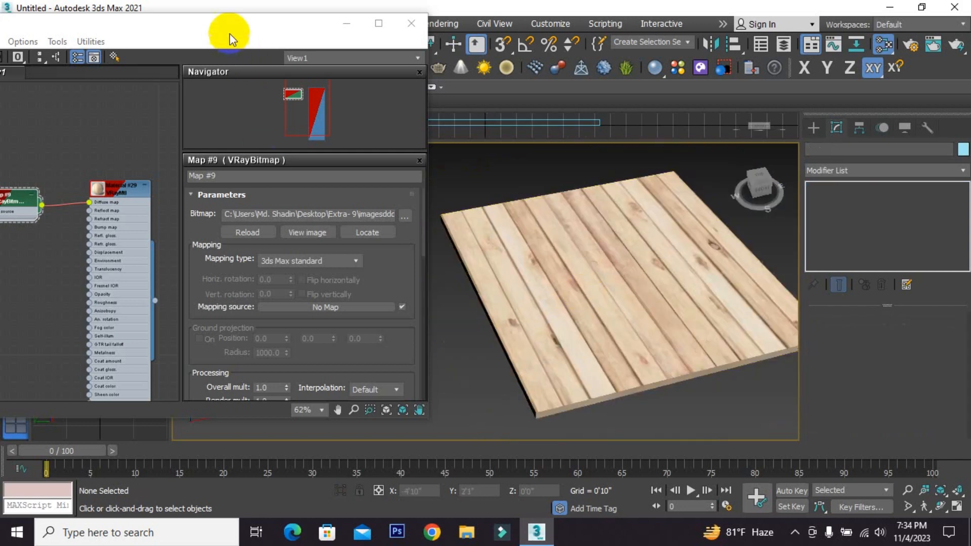
# Toggle the material editor between Compact and Slate modes twice, ending in the Slate Material Editor.
pyautogui.moveTo(232, 28); pyautogui.dragTo(440, 17)
pyautogui.scroll(-2, 240, 271)
pyautogui.scroll(1, 241, 271)
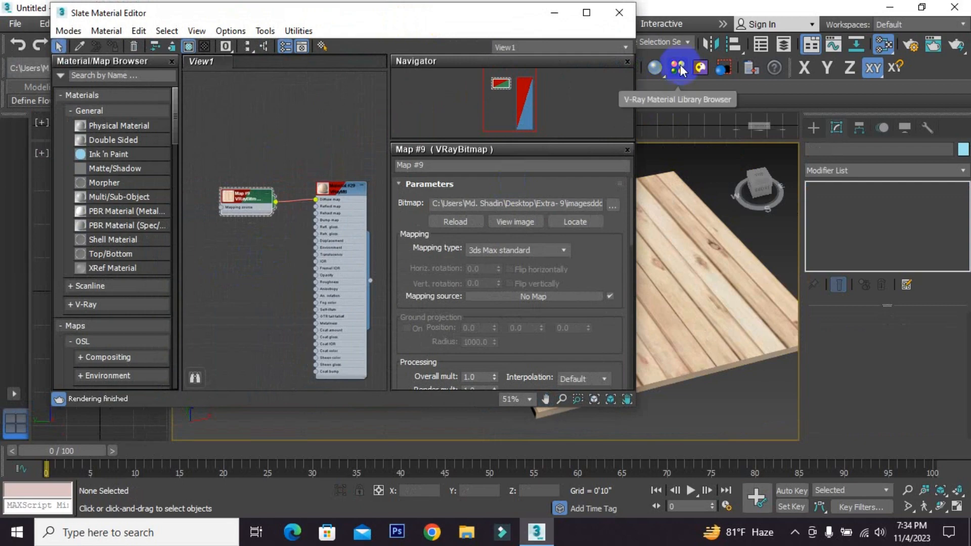
pyautogui.click(68, 30)
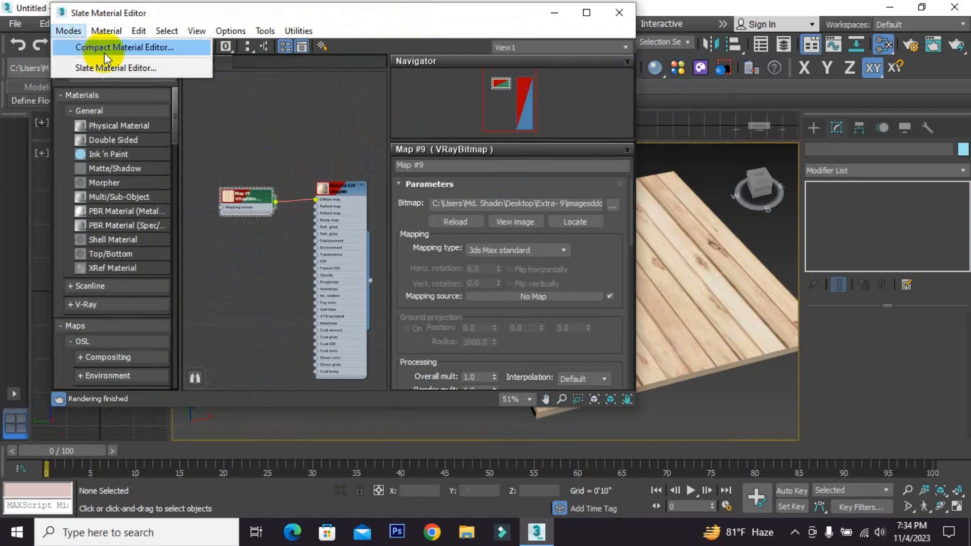
pyautogui.click(101, 49)
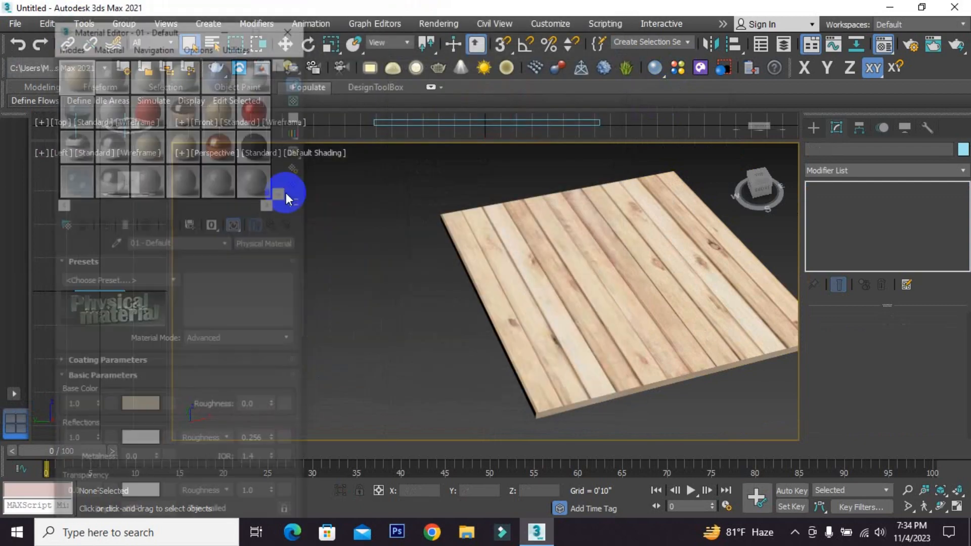
pyautogui.click(80, 45)
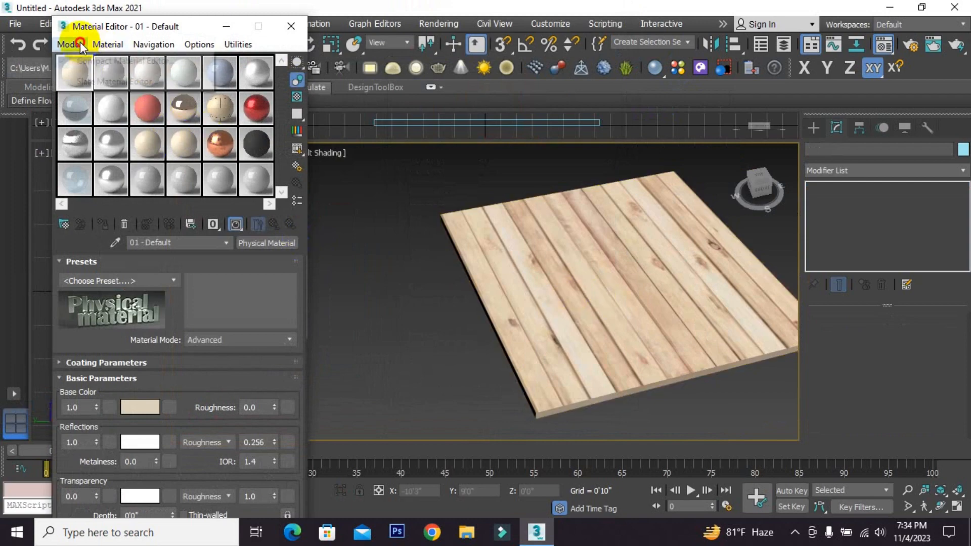
pyautogui.click(109, 81)
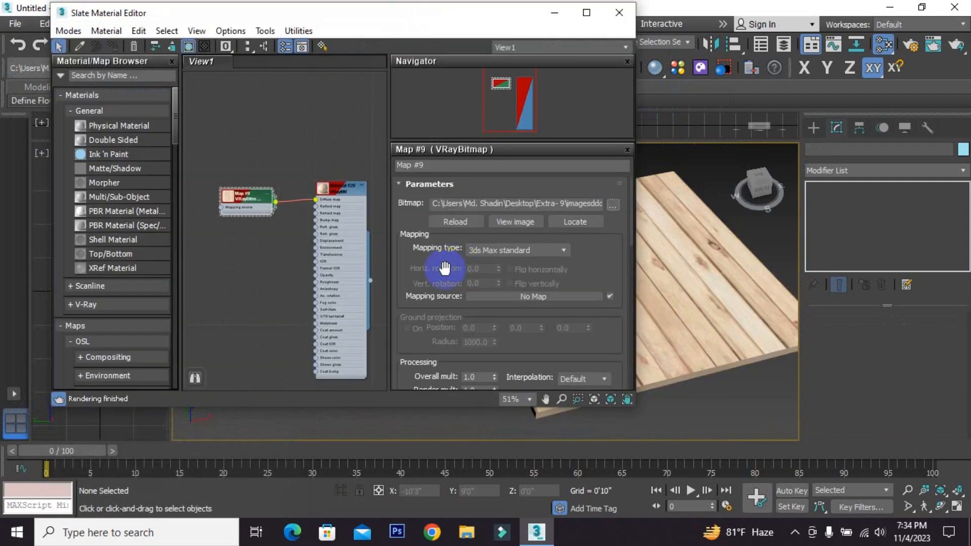
pyautogui.click(68, 31)
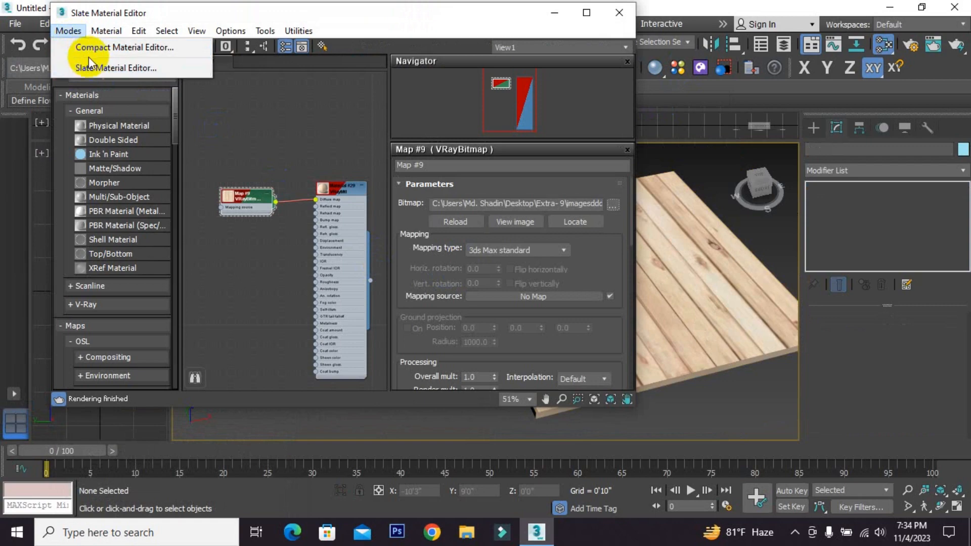
pyautogui.click(103, 49)
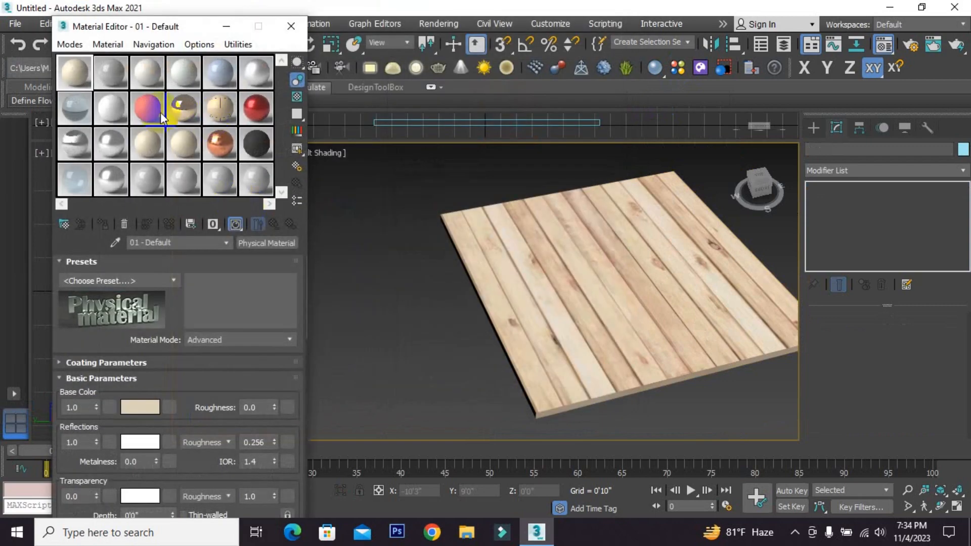
pyautogui.moveTo(138, 89); pyautogui.dragTo(323, 235)
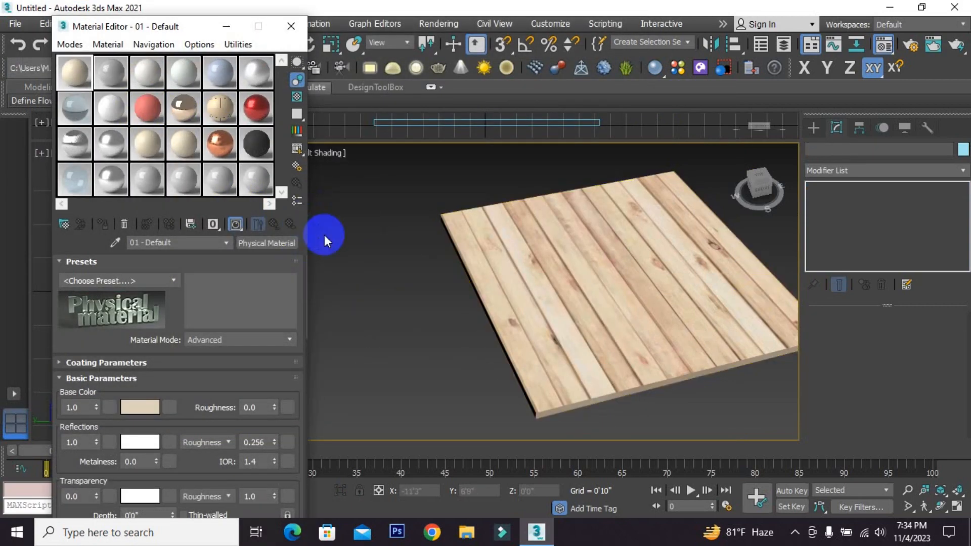
pyautogui.click(69, 44)
pyautogui.click(94, 80)
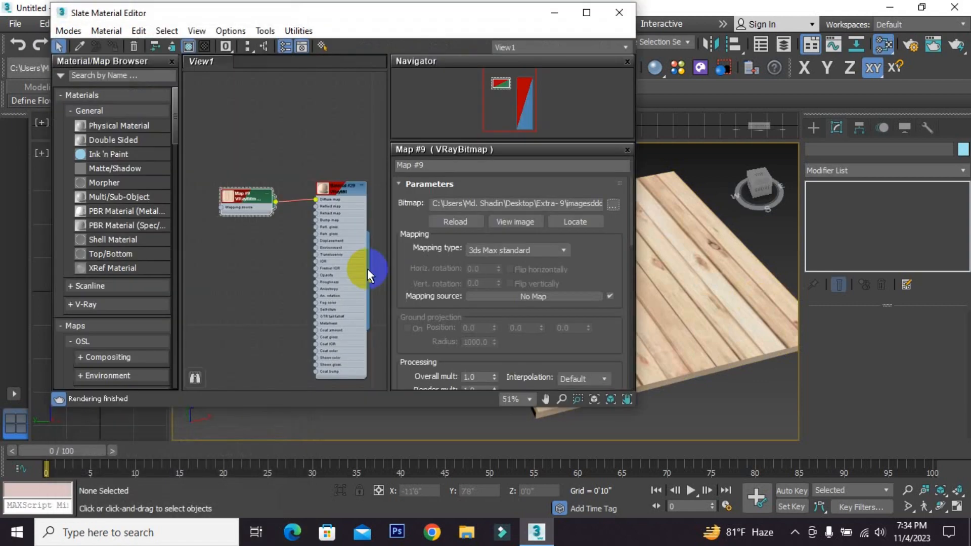
# Open the VRayMtl node's parameters and examine its reflection, refraction, translucency, self-illumination and BRDF settings.
pyautogui.moveTo(349, 275); pyautogui.dragTo(324, 266, button='middle')
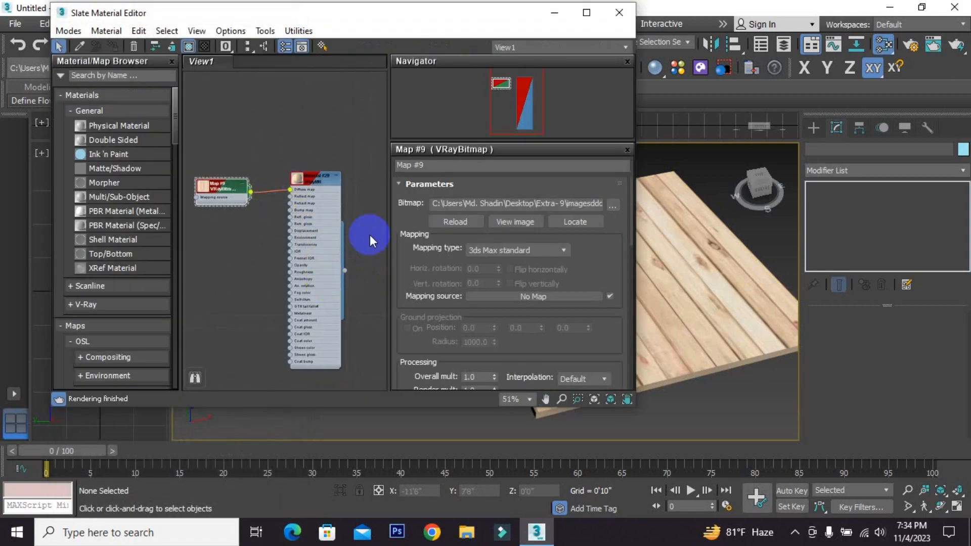
pyautogui.scroll(-1, 347, 258)
pyautogui.scroll(2, 347, 258)
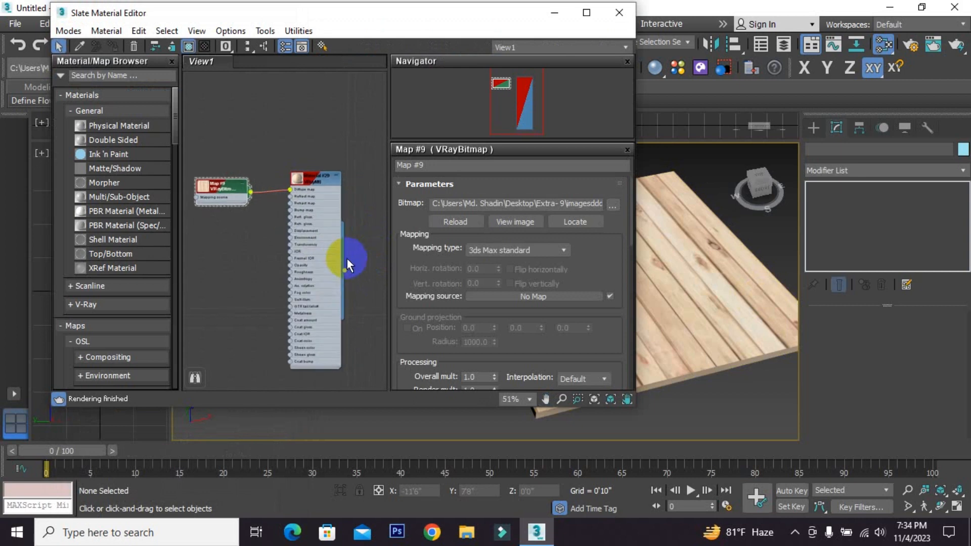
pyautogui.moveTo(344, 231); pyautogui.dragTo(355, 201, button='middle')
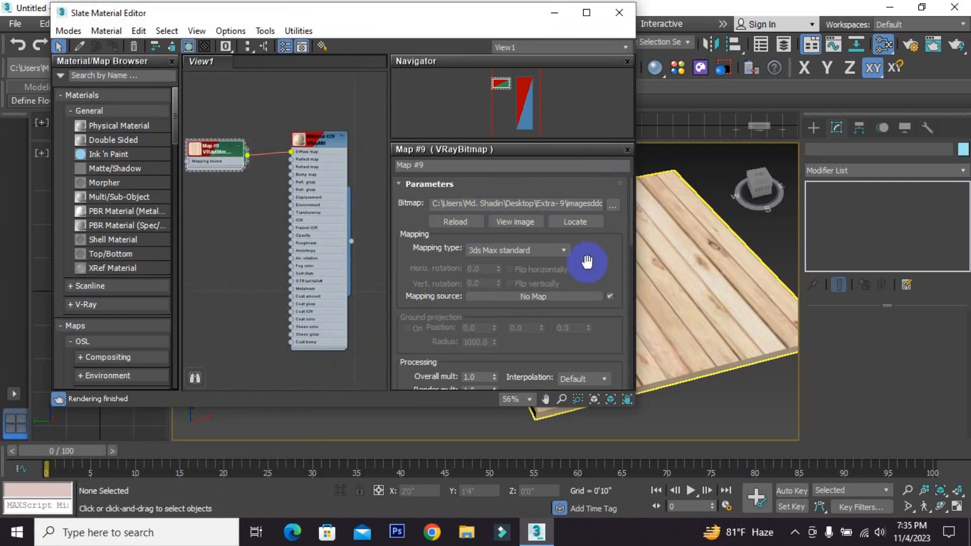
pyautogui.doubleClick(319, 140)
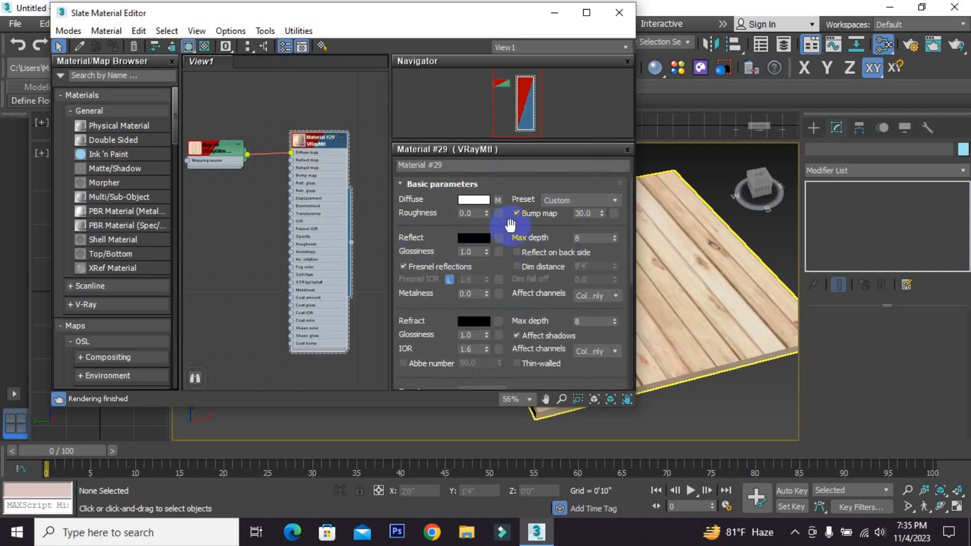
pyautogui.moveTo(673, 237); pyautogui.dragTo(698, 268, button='middle')
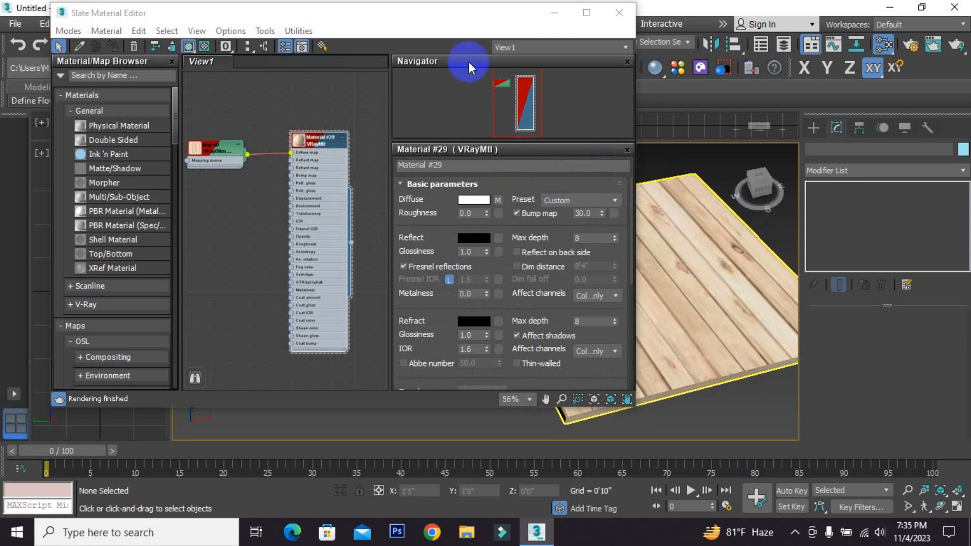
pyautogui.moveTo(445, 17); pyautogui.dragTo(393, 19)
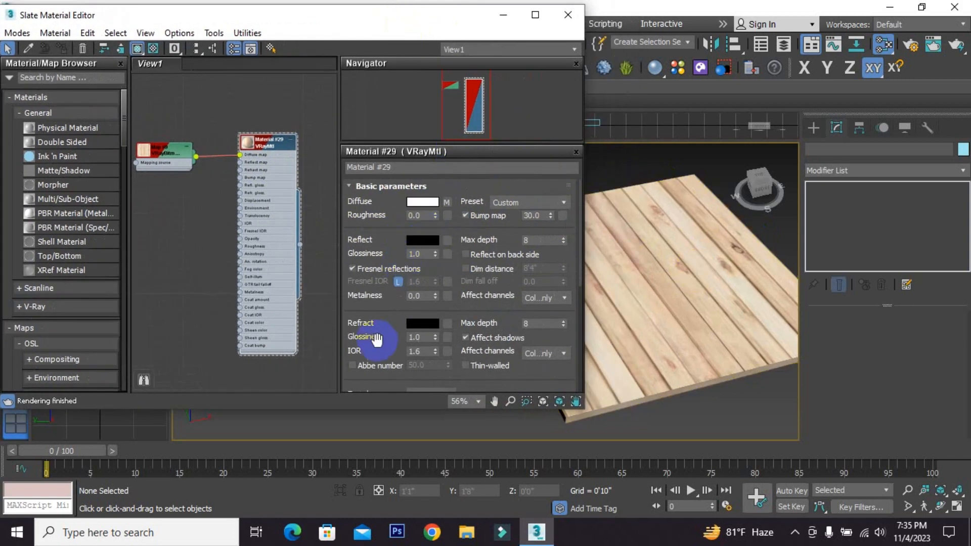
pyautogui.scroll(-3, 376, 338)
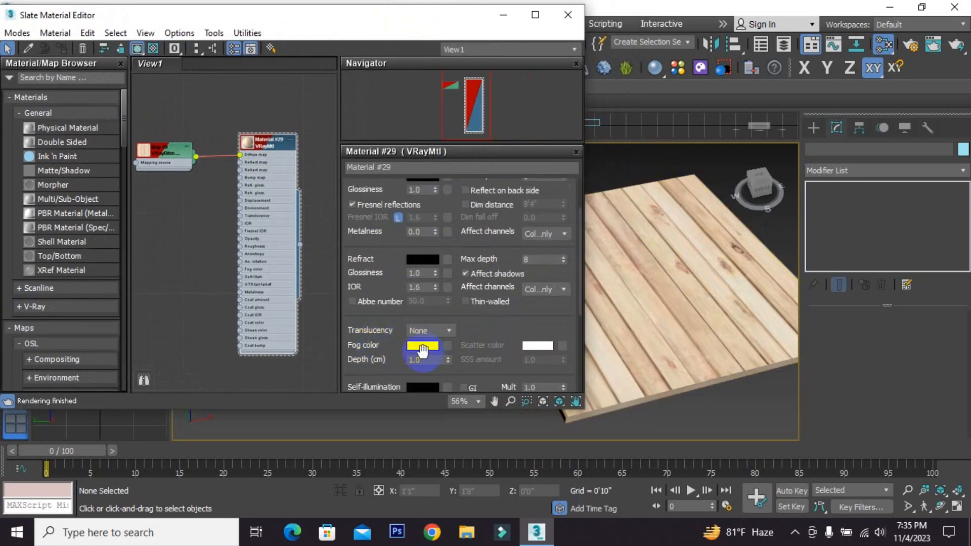
pyautogui.scroll(-3, 478, 321)
pyautogui.scroll(-5, 478, 321)
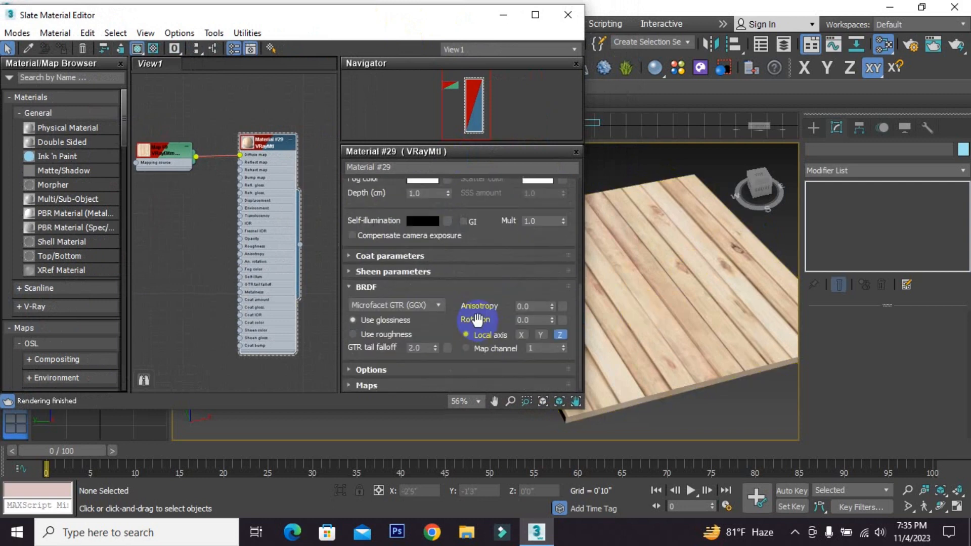
pyautogui.scroll(10, 464, 297)
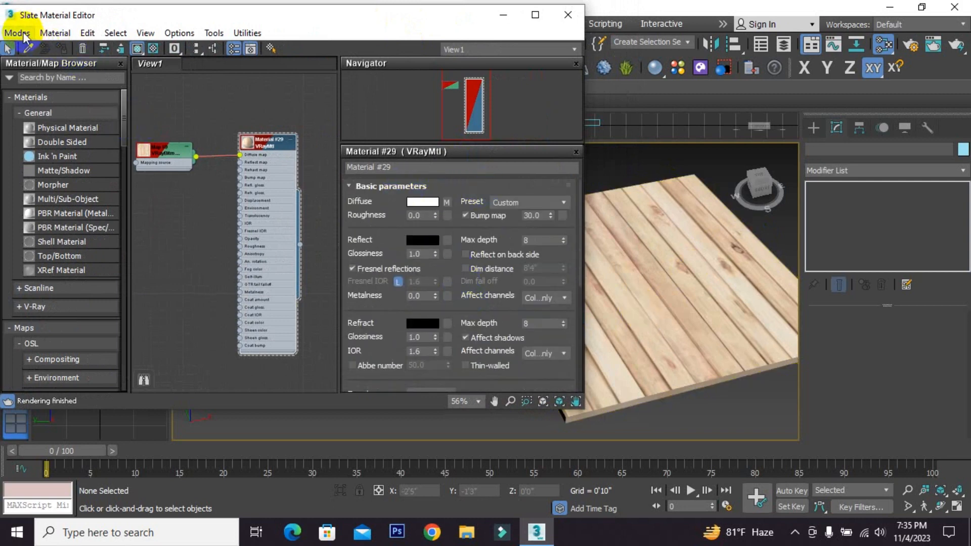
# Switch the material editor to Compact mode.
pyautogui.click(18, 33)
pyautogui.click(45, 50)
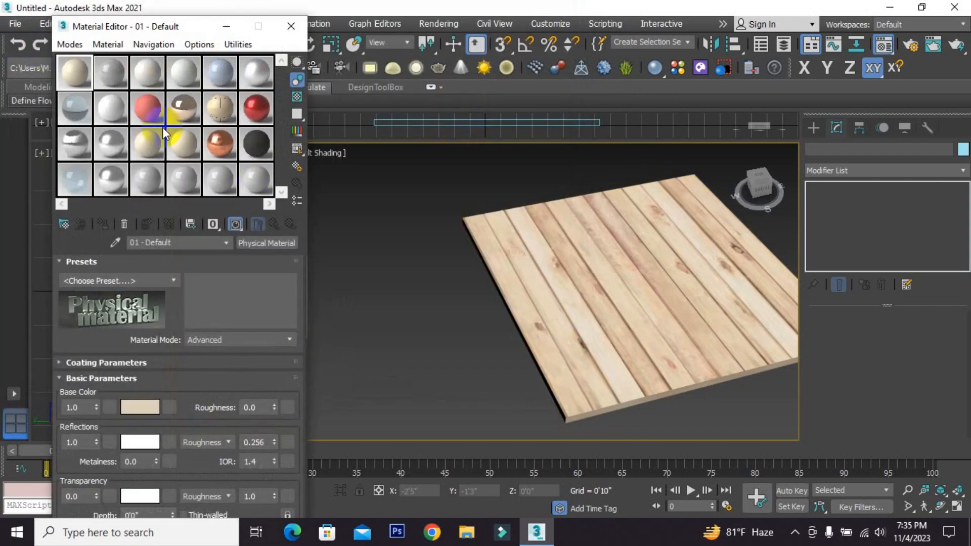
pyautogui.click(444, 262)
pyautogui.moveTo(552, 250); pyautogui.dragTo(511, 289)
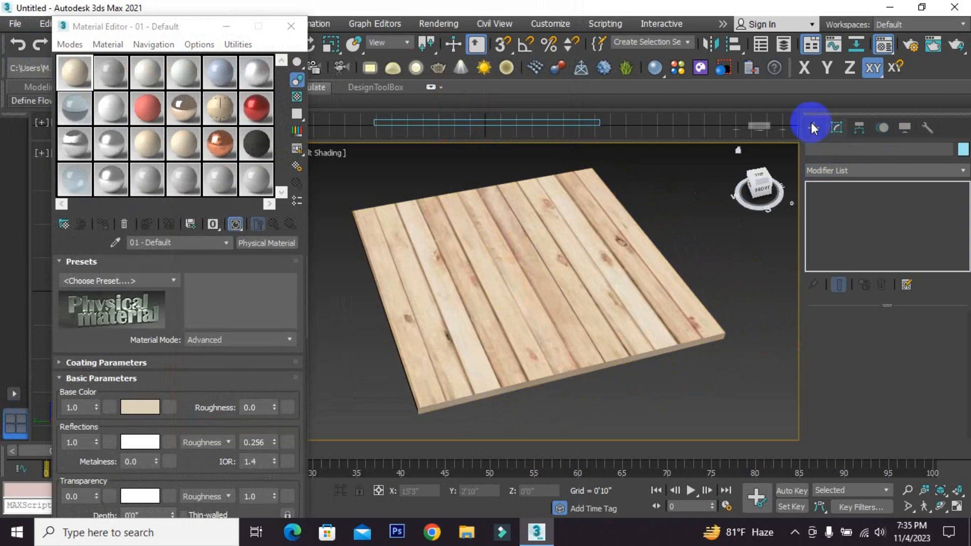
# Create a VRayLight of type Dome beside the box in the perspective view.
pyautogui.click(813, 128)
pyautogui.click(844, 148)
pyautogui.click(843, 167)
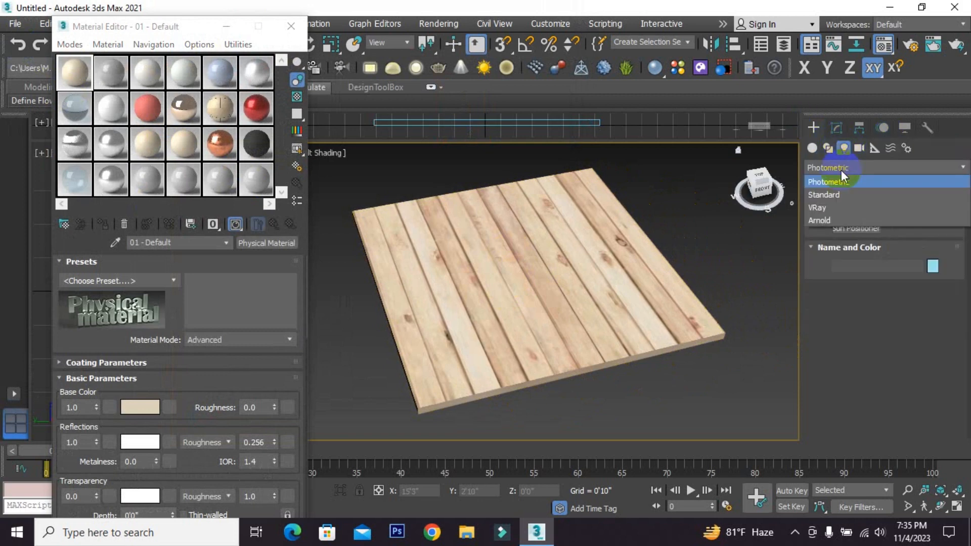
pyautogui.click(835, 204)
pyautogui.click(836, 212)
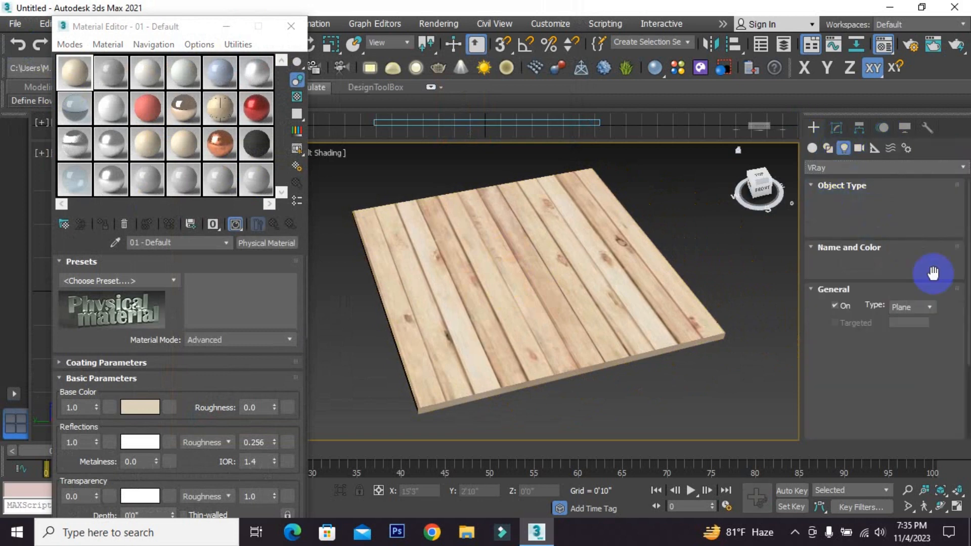
pyautogui.click(928, 308)
pyautogui.click(930, 329)
pyautogui.click(759, 271)
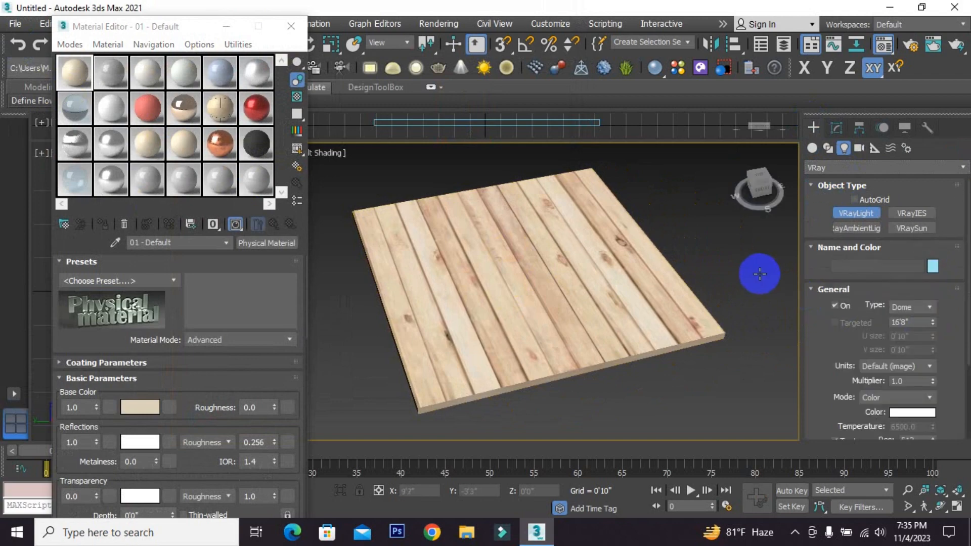
# Close the material editor and render a close perspective view of the wood-textured box with the box selected.
pyautogui.scroll(5, 639, 303)
pyautogui.scroll(-2, 618, 298)
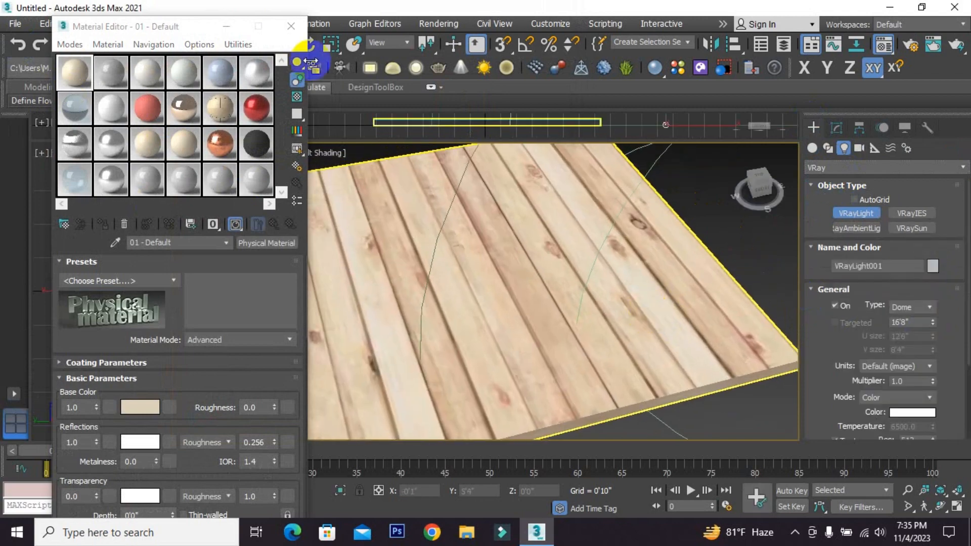
pyautogui.click(290, 26)
pyautogui.click(190, 45)
pyautogui.click(366, 181)
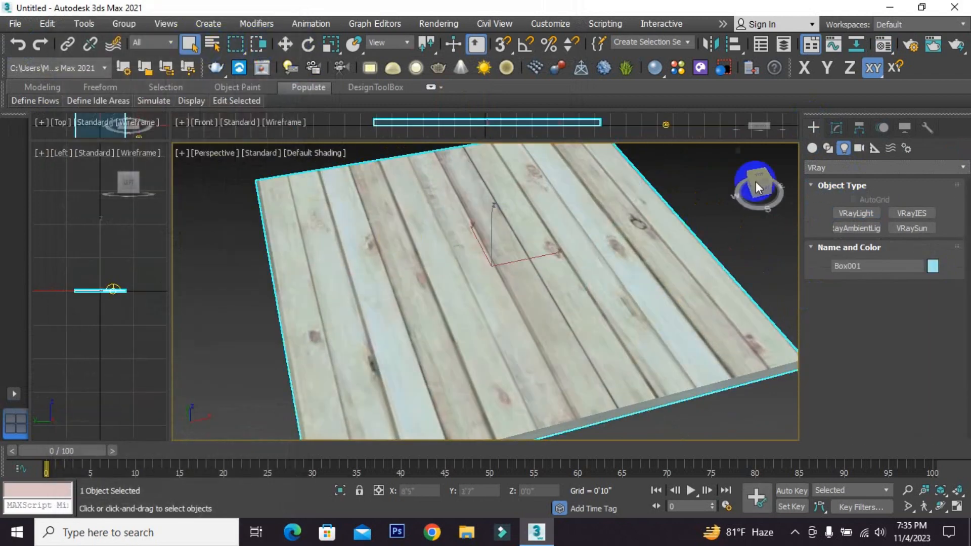
pyautogui.click(956, 45)
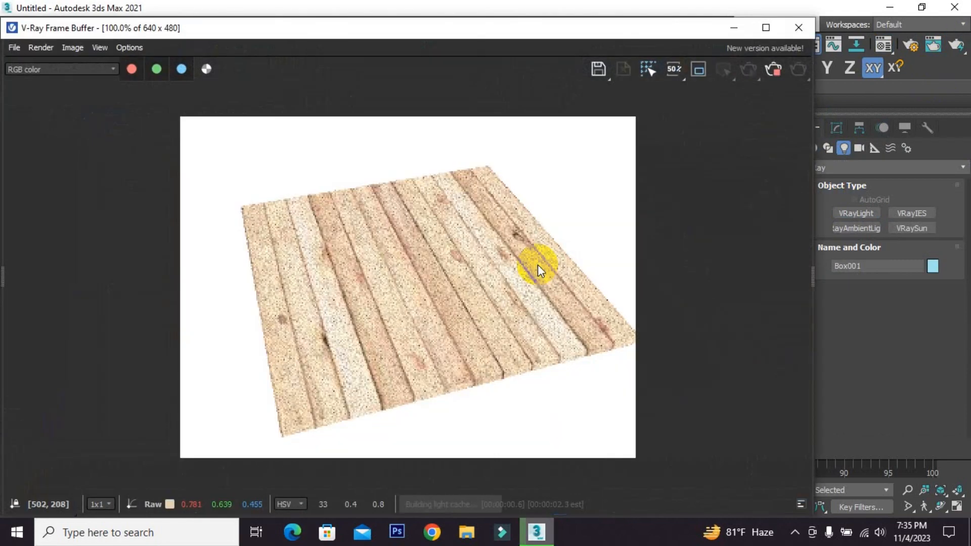